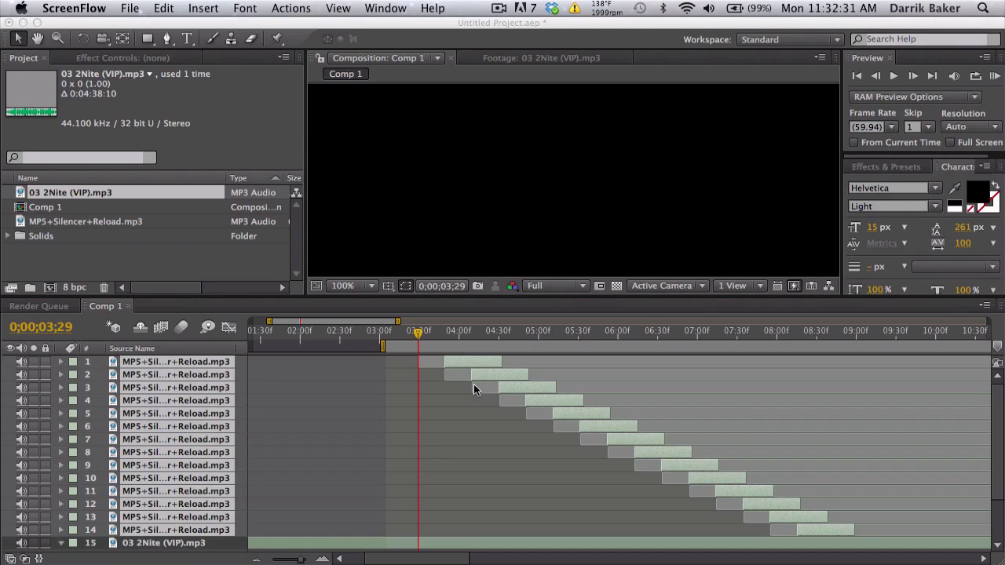
Step: Play a RAM preview of the 14 staggered gunshot layers over the song, then stop it
{"action": "scroll", "coordinate": [473, 389], "scroll_direction": "down", "scroll_amount": 2}
{"action": "scroll", "coordinate": [474, 389], "scroll_direction": "up", "scroll_amount": 2}
{"action": "scroll", "coordinate": [503, 435], "scroll_direction": "down", "scroll_amount": 3}
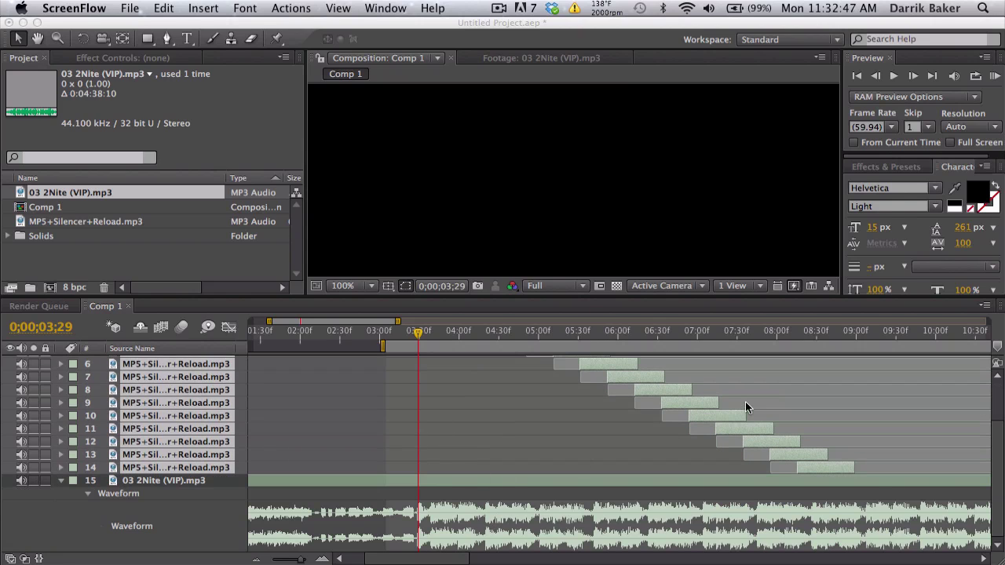
{"action": "scroll", "coordinate": [745, 401], "scroll_direction": "up", "scroll_amount": 3}
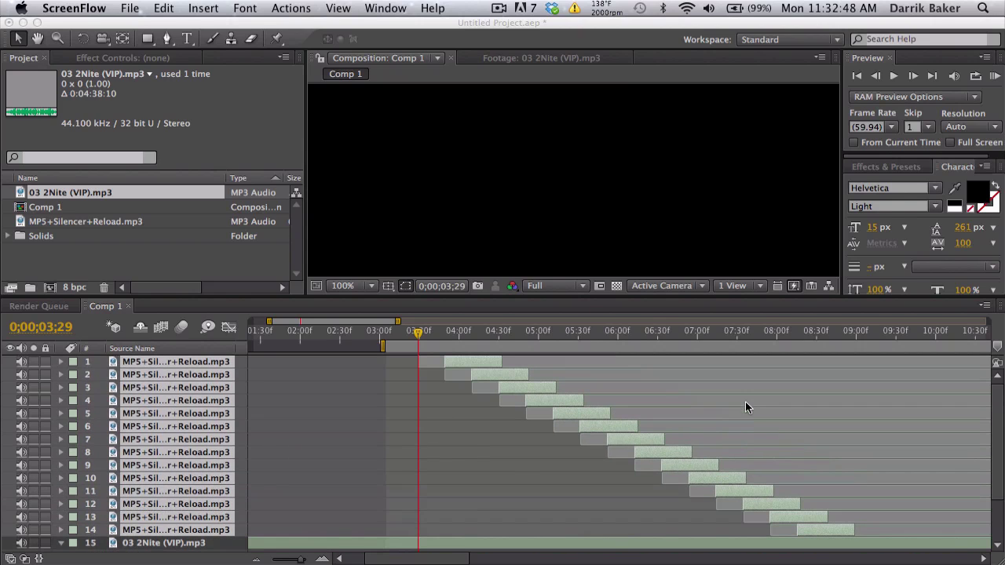
{"action": "left_click", "coordinate": [994, 78]}
{"action": "left_click", "coordinate": [994, 75]}
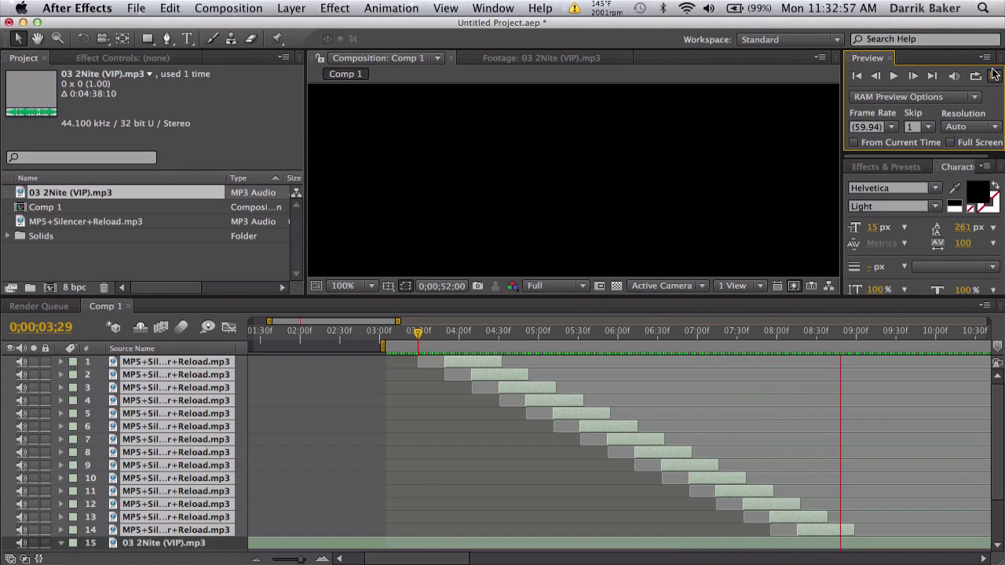
{"action": "left_click", "coordinate": [993, 75]}
Step: Switch to the desktop showing the pt_ShiftLayers page on aescripts.com in Chrome
{"action": "scroll", "coordinate": [556, 410], "scroll_direction": "down", "scroll_amount": 3}
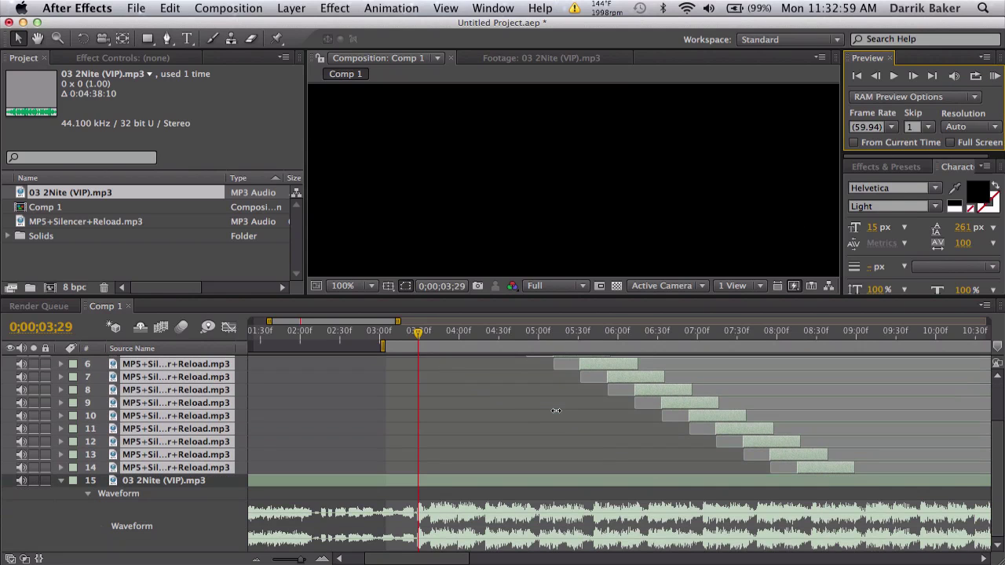
{"action": "scroll", "coordinate": [556, 410], "scroll_direction": "up", "scroll_amount": 3}
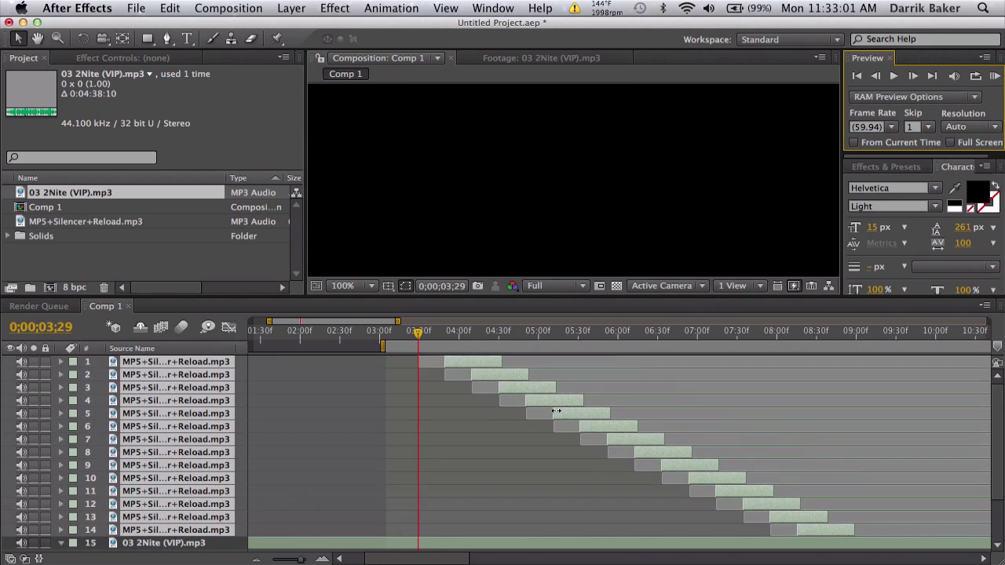
{"action": "key", "text": "ctrl+Left"}
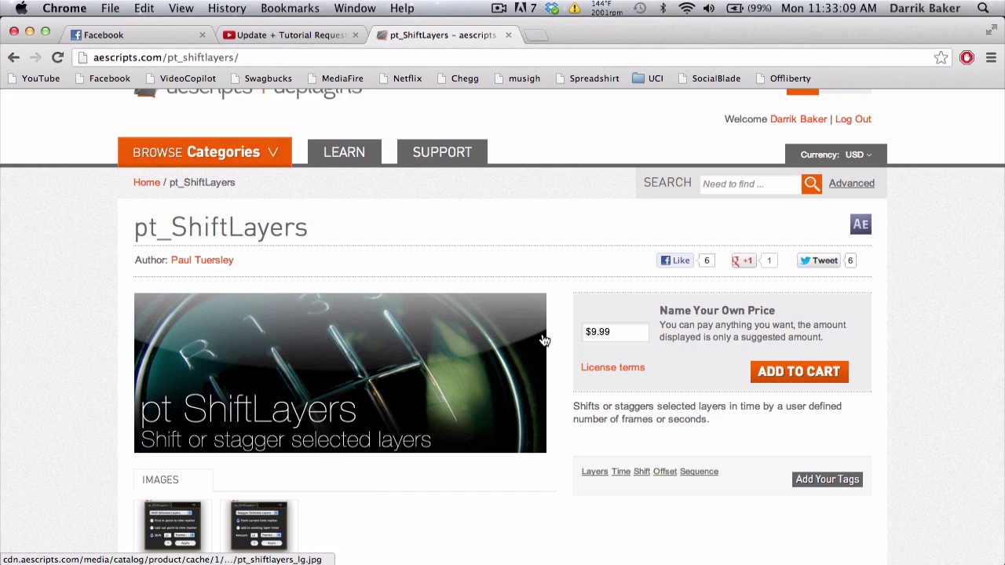
{"action": "left_click", "coordinate": [624, 334]}
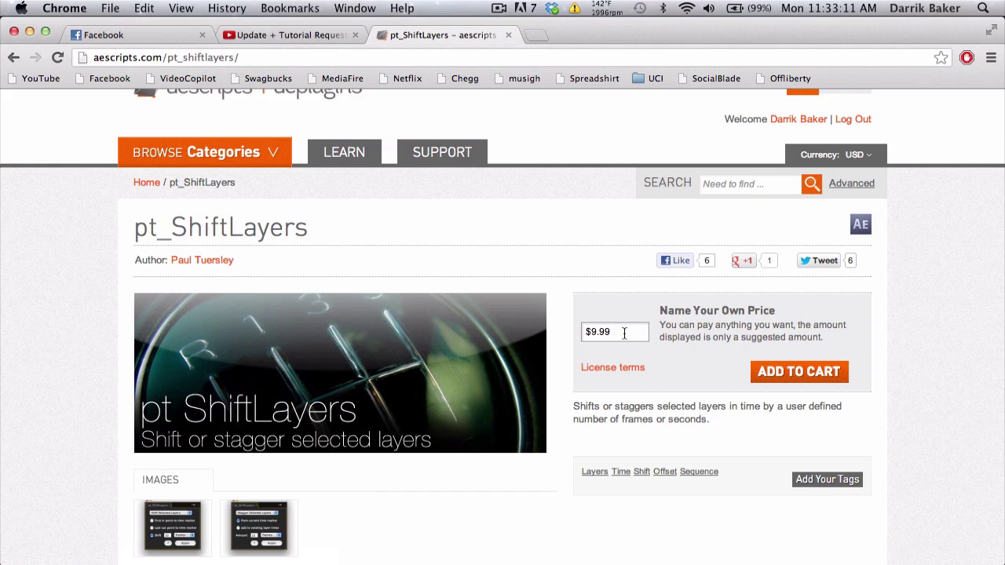
{"action": "left_click", "coordinate": [647, 310]}
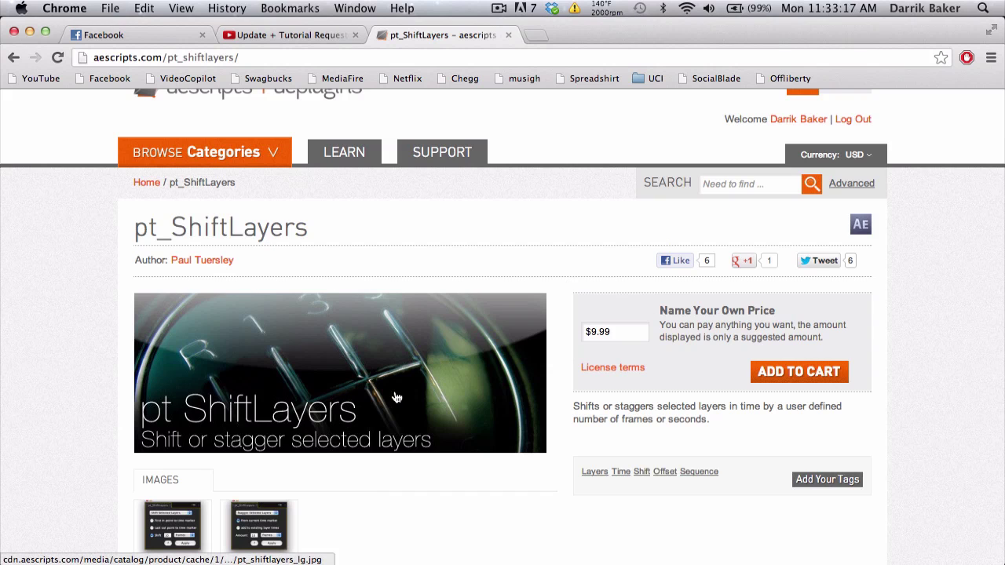
Step: Bring Finder to the front and select the pt_ShiftLayers.jsx script file
{"action": "key", "text": "ctrl+Up"}
{"action": "left_click", "coordinate": [691, 314]}
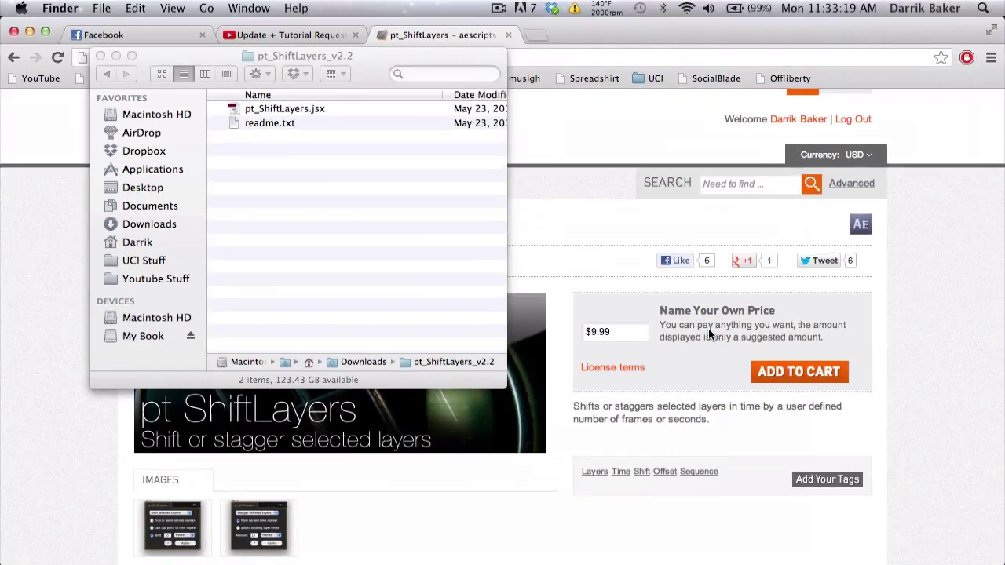
{"action": "left_click_drag", "start_coordinate": [373, 60], "coordinate": [341, 161]}
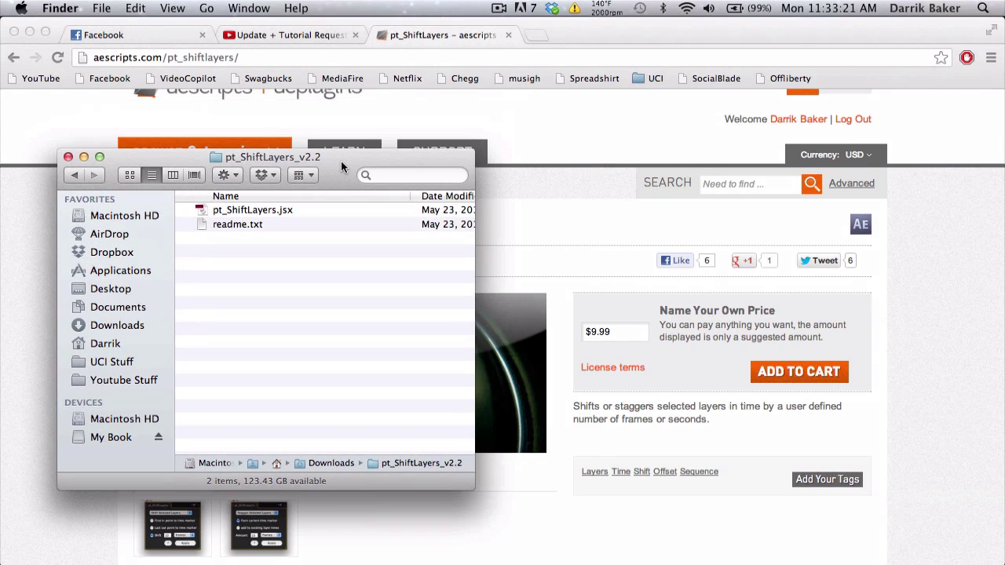
{"action": "left_click", "coordinate": [292, 210]}
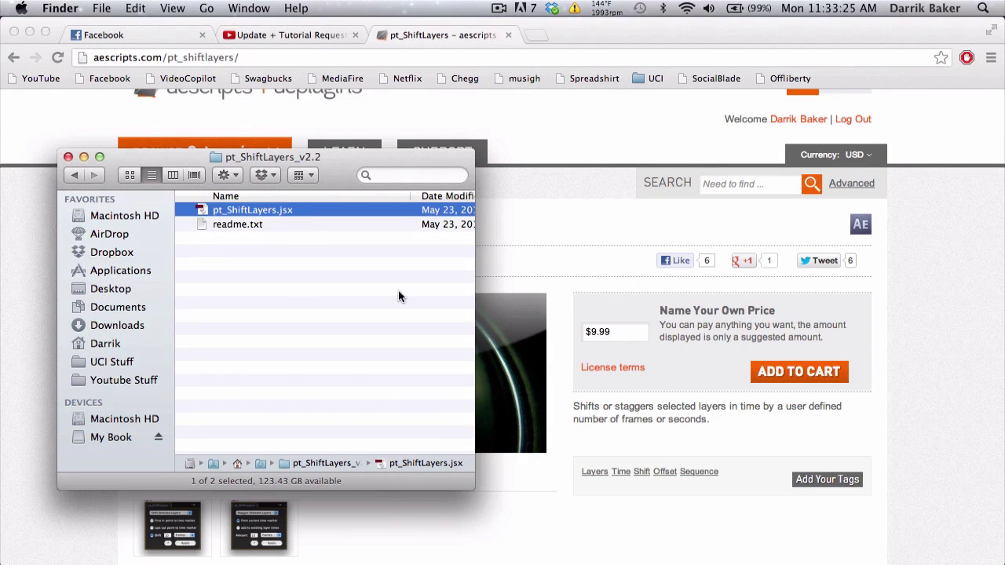
Step: Navigate to Applications › Adobe After Effects CS4 › Scripts › ScriptUI Panels
{"action": "key", "text": "F3"}
{"action": "left_click", "coordinate": [398, 341]}
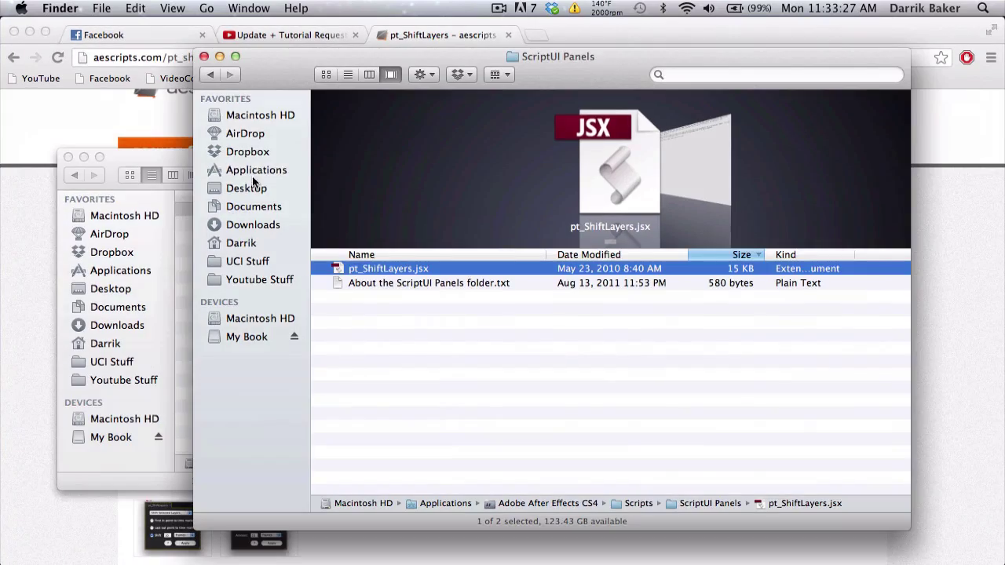
{"action": "left_click", "coordinate": [259, 170]}
{"action": "left_click_drag", "start_coordinate": [552, 58], "coordinate": [637, 61]}
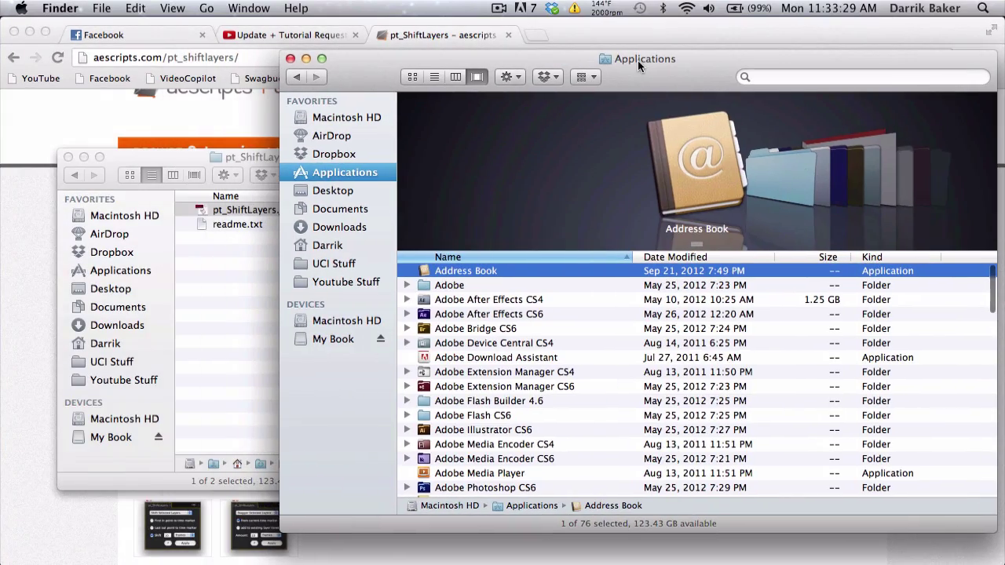
{"action": "double_click", "coordinate": [499, 300]}
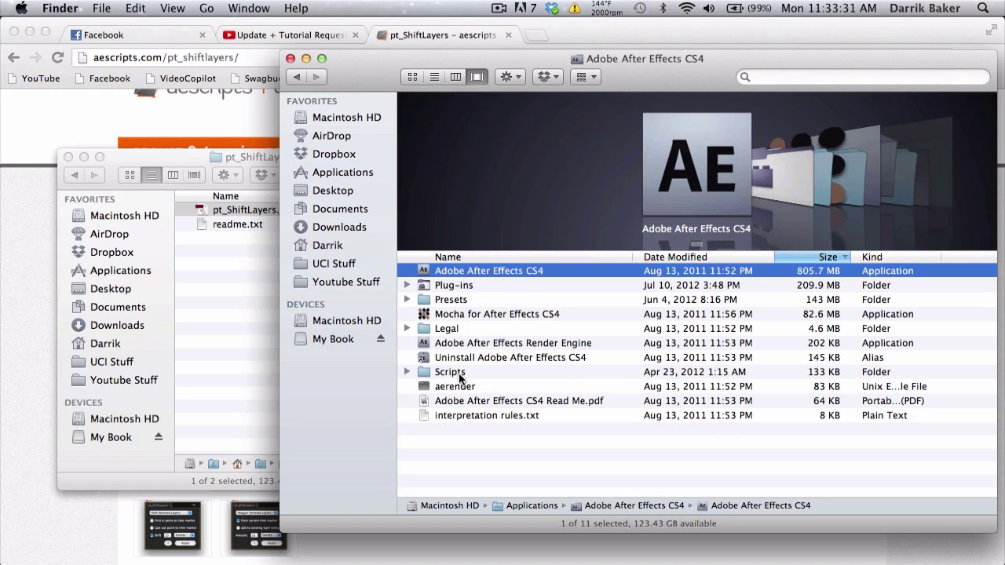
{"action": "double_click", "coordinate": [452, 372]}
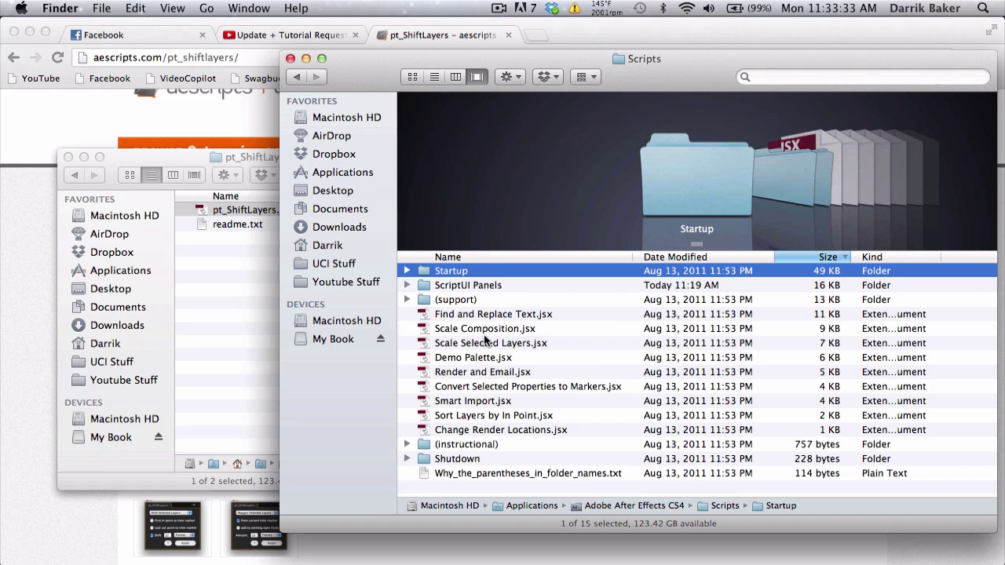
{"action": "double_click", "coordinate": [492, 287]}
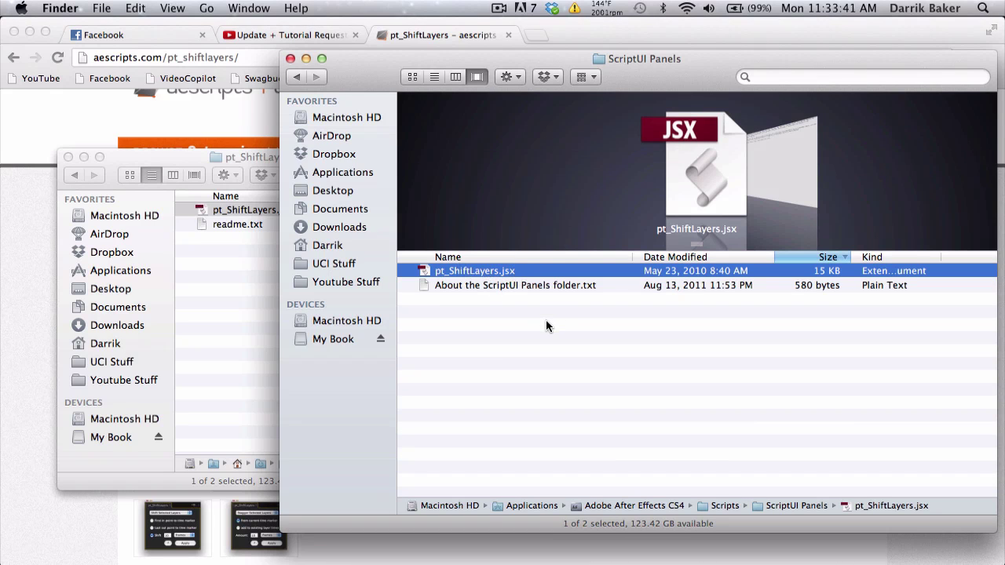
Step: Back in After Effects, delete the 14 gunshot layers, leaving only 03 2Nite (VIP).mp3
{"action": "key", "text": "ctrl+Right"}
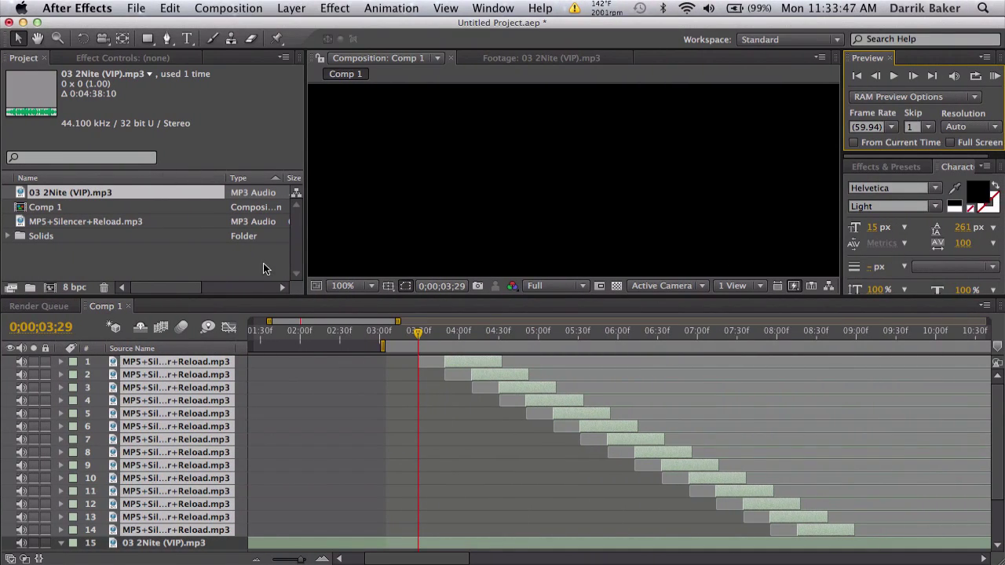
{"action": "left_click_drag", "start_coordinate": [297, 297], "coordinate": [279, 281]}
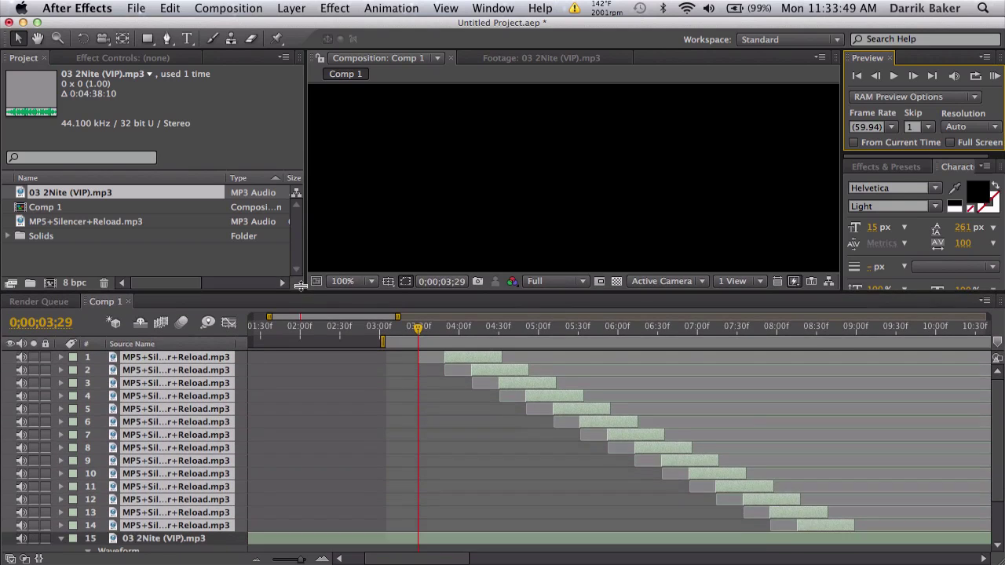
{"action": "key", "text": "Delete"}
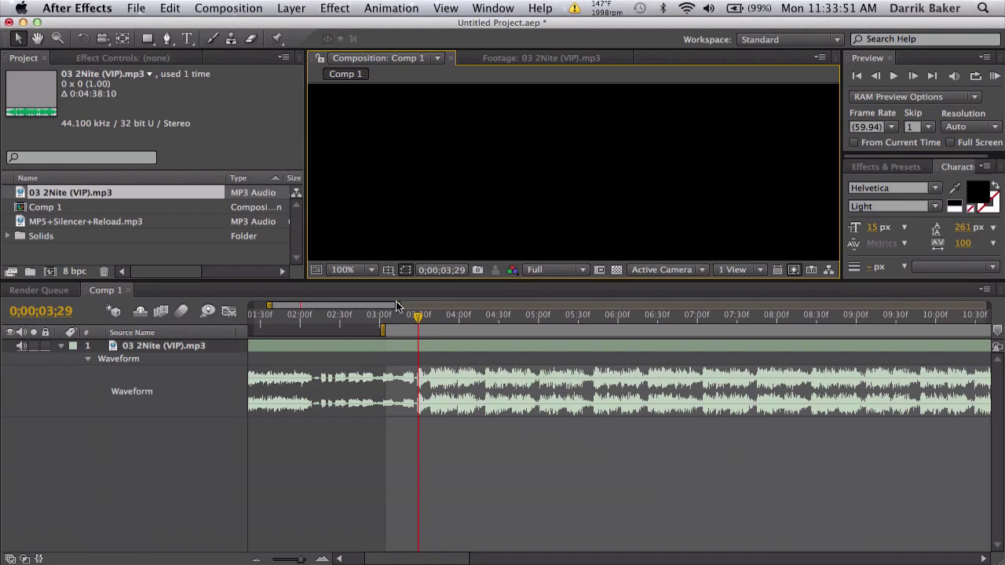
{"action": "left_click_drag", "start_coordinate": [404, 281], "coordinate": [396, 352]}
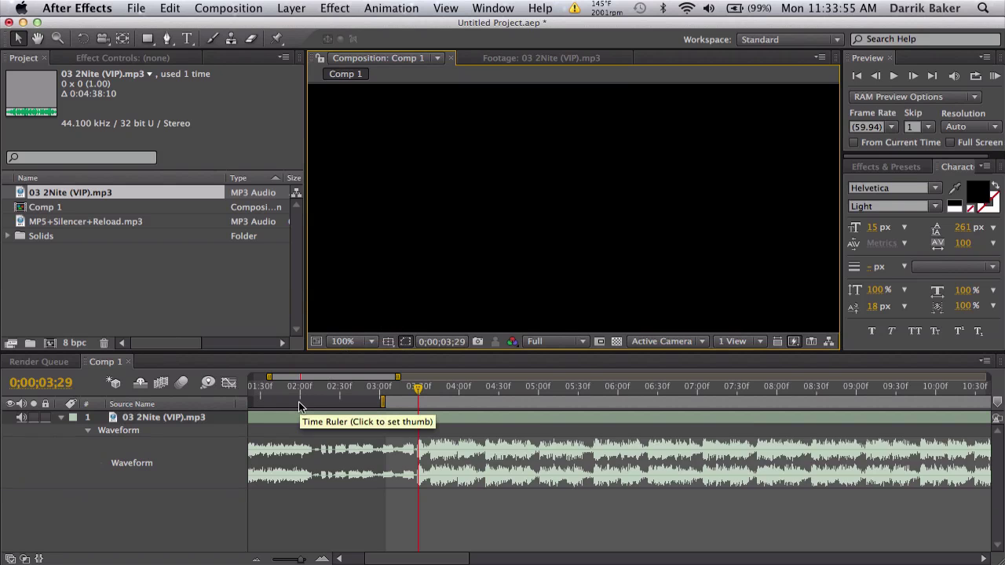
Step: Start File › Scripts › Run Script File, then cancel the file chooser
{"action": "left_click", "coordinate": [136, 8]}
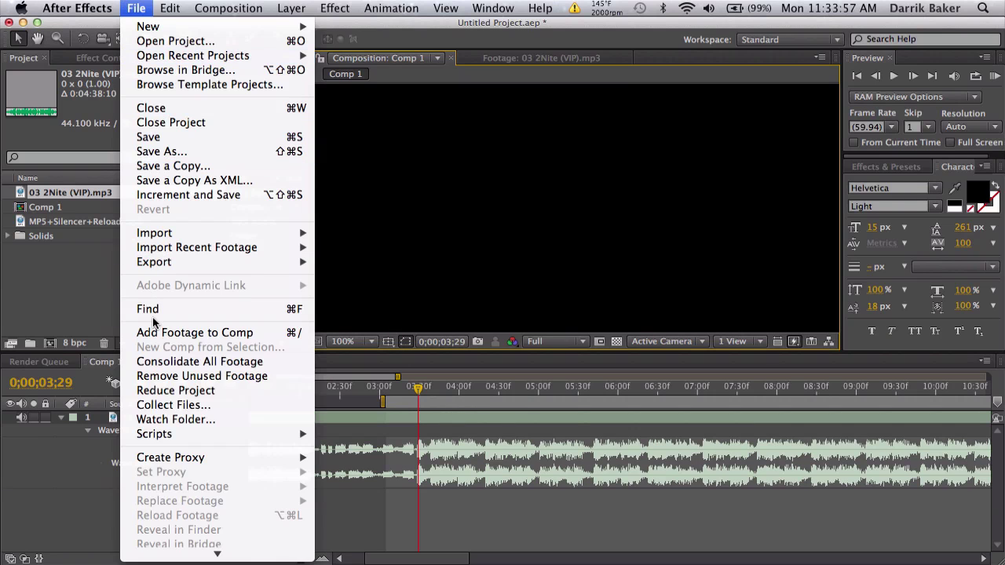
{"action": "mouse_move", "coordinate": [303, 438]}
{"action": "left_click", "coordinate": [369, 398]}
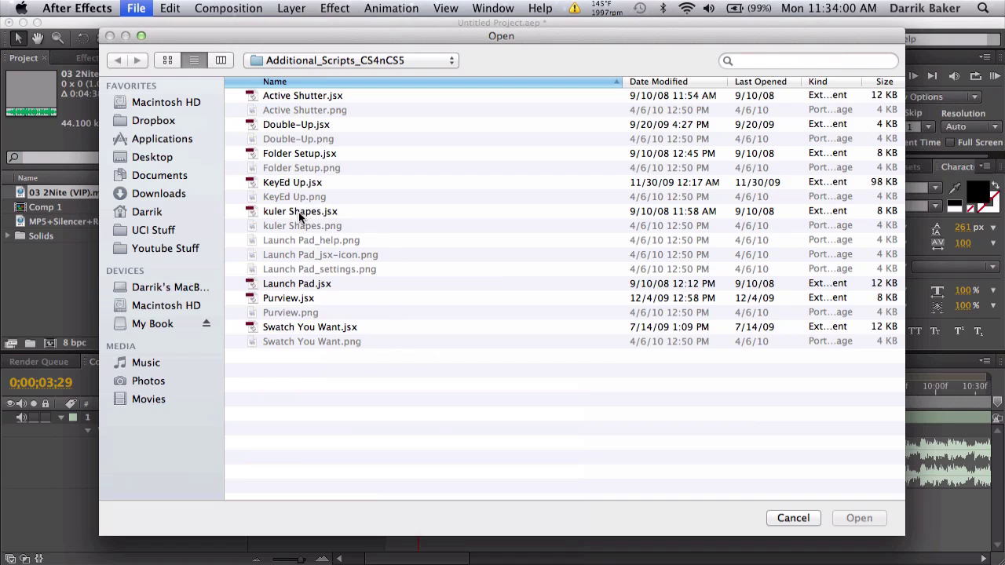
{"action": "left_click", "coordinate": [793, 521]}
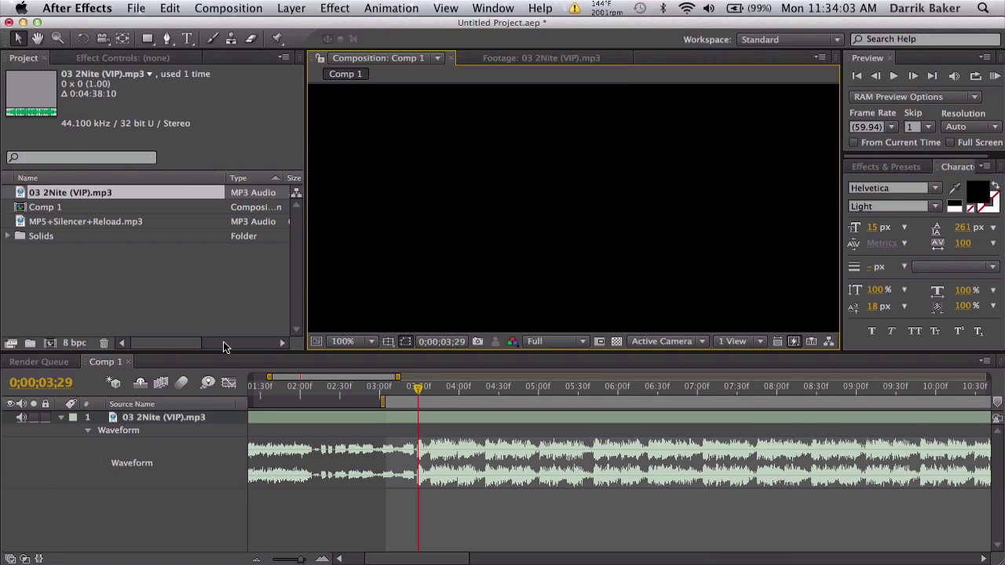
Step: Glance at the Finder desktop, then return to After Effects and open the Window menu
{"action": "key", "text": "ctrl+Left"}
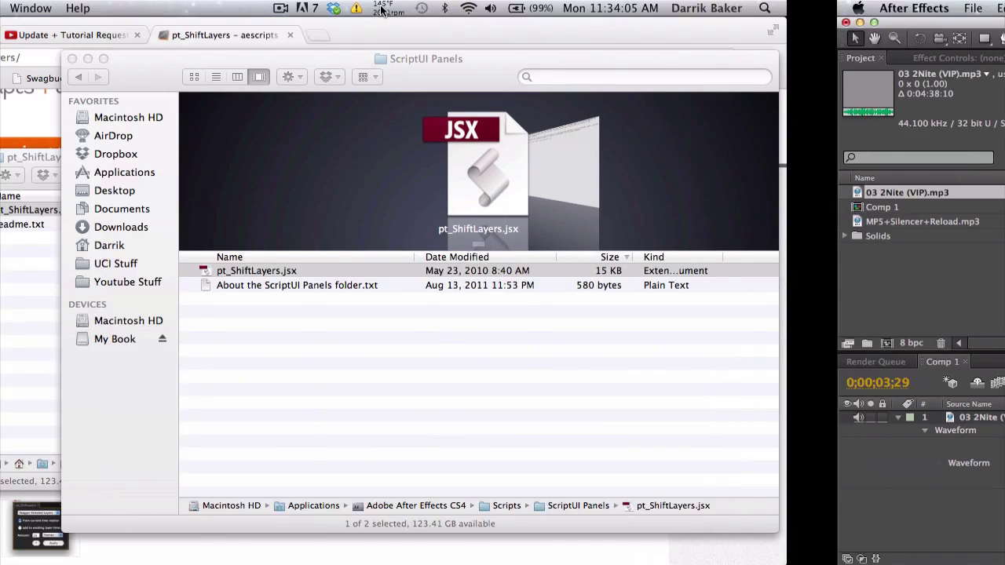
{"action": "key", "text": "ctrl+Right"}
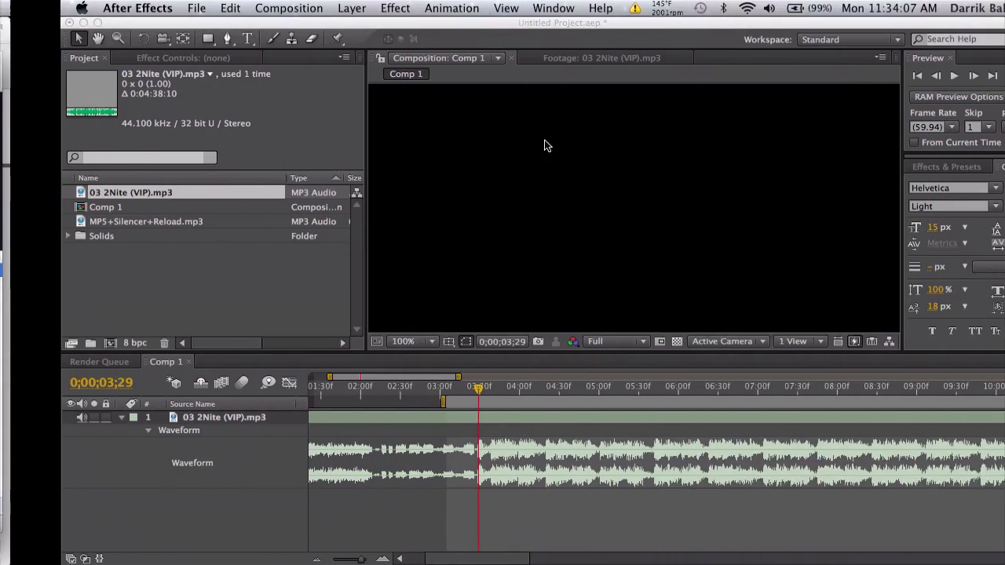
{"action": "left_click", "coordinate": [449, 6]}
{"action": "mouse_move", "coordinate": [495, 8]}
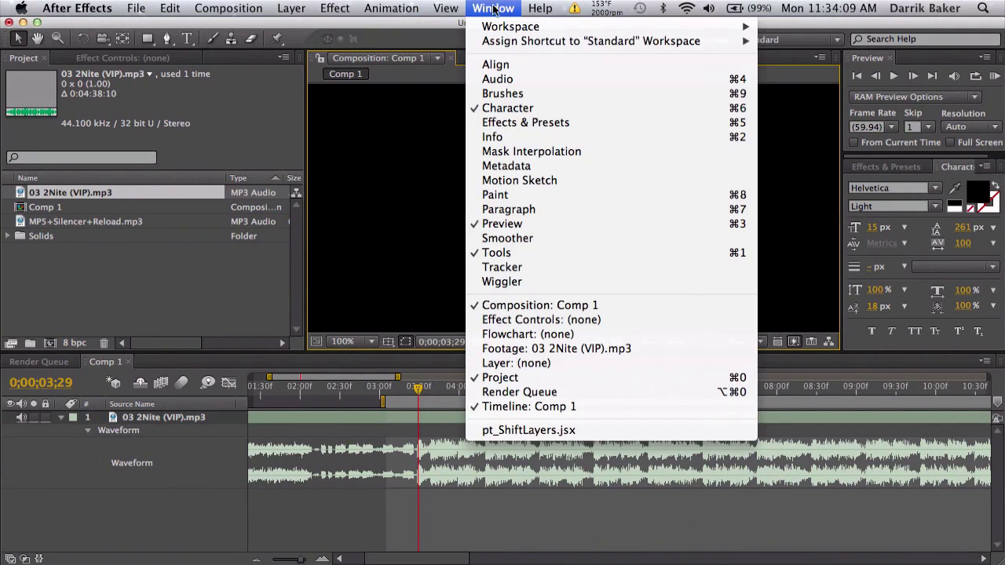
Step: Launch pt_ShiftLayers.jsx, dock its panel left of the Timeline, and widen the timeline
{"action": "left_click", "coordinate": [533, 431]}
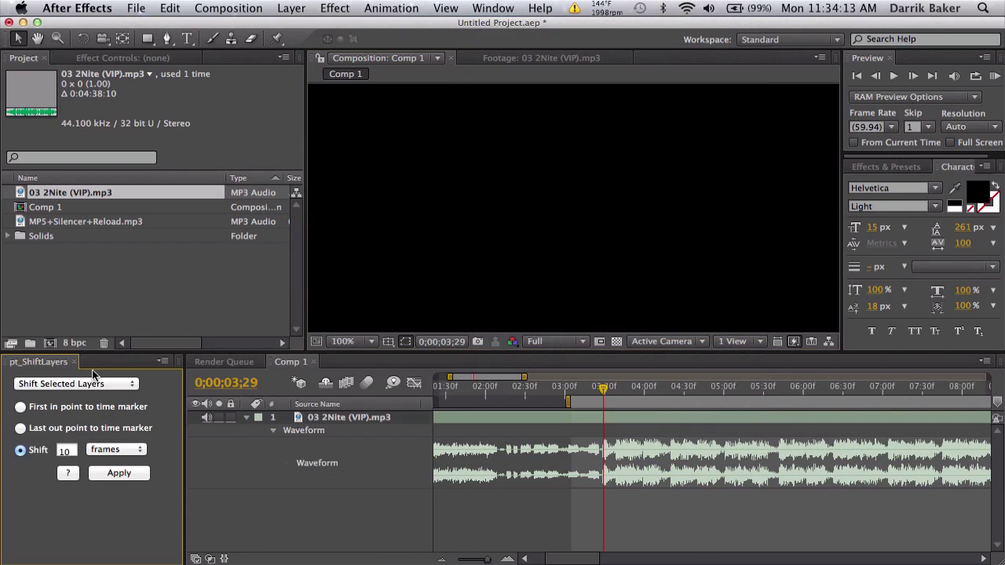
{"action": "left_click", "coordinate": [73, 362]}
{"action": "left_click_drag", "start_coordinate": [44, 358], "coordinate": [63, 455]}
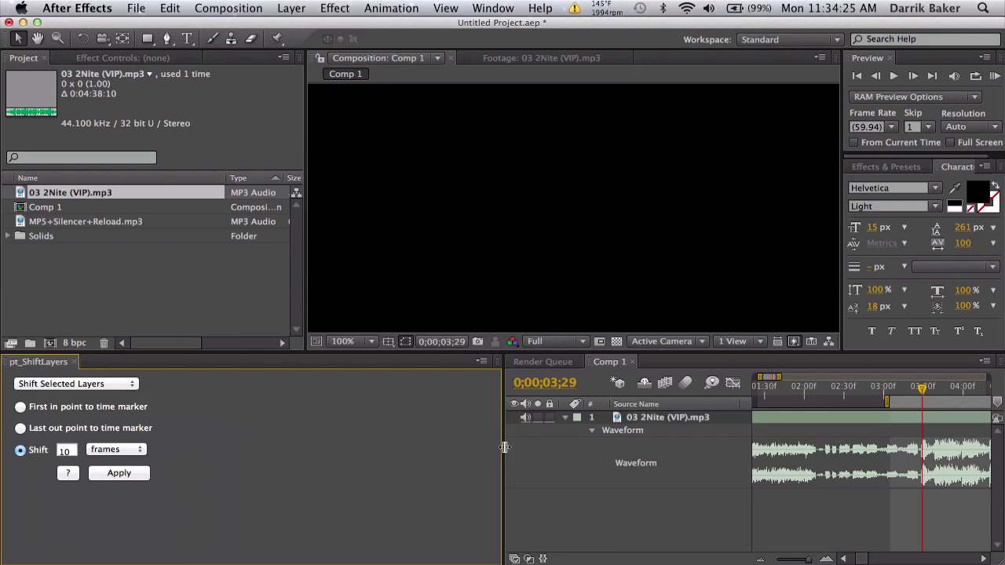
{"action": "left_click_drag", "start_coordinate": [504, 447], "coordinate": [182, 445]}
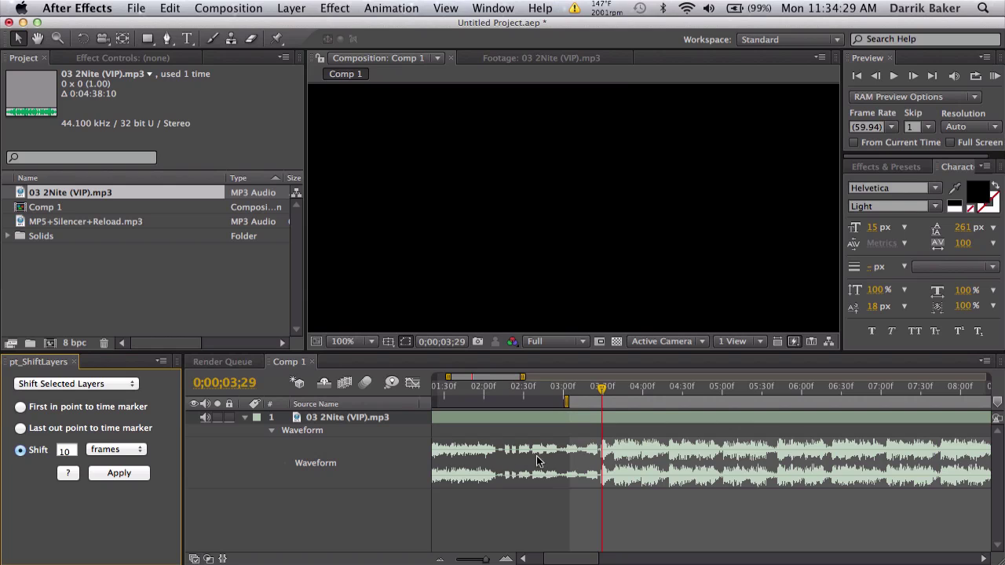
Step: Add MP5+Silencer+Reload.mp3 at the playhead and align its first shot with the drop
{"action": "left_click", "coordinate": [78, 221]}
{"action": "scroll", "coordinate": [509, 414], "scroll_direction": "left", "scroll_amount": 3}
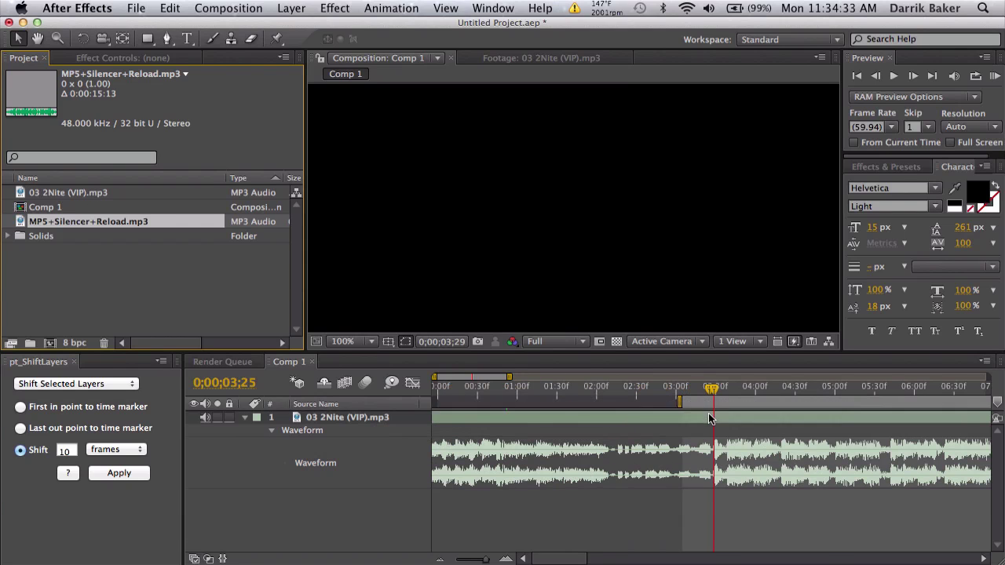
{"action": "key", "text": "super+slash"}
{"action": "scroll", "coordinate": [690, 451], "scroll_direction": "right", "scroll_amount": 1}
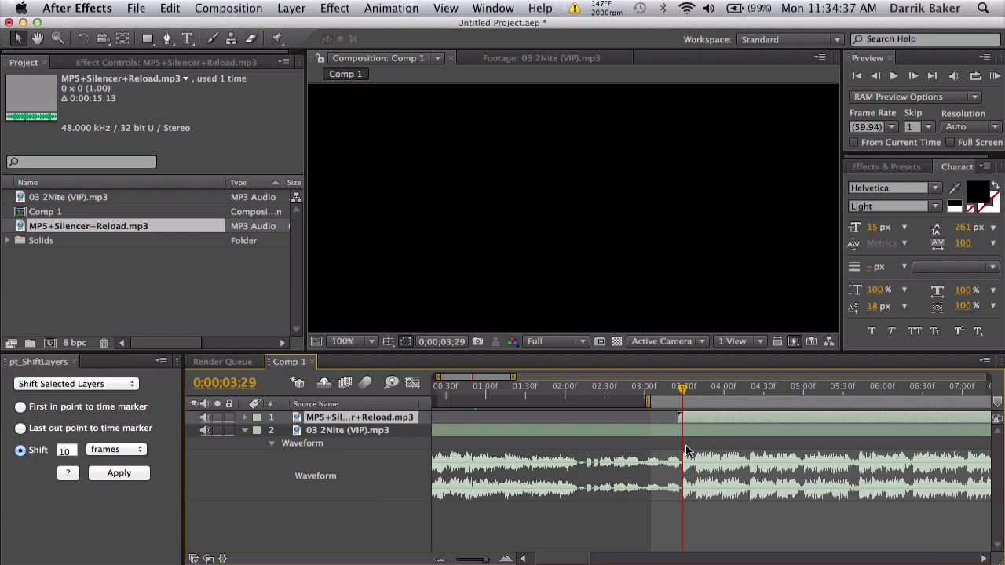
{"action": "scroll", "coordinate": [687, 451], "scroll_direction": "right", "scroll_amount": 4}
{"action": "key", "text": "l"}
{"action": "key", "text": "l"}
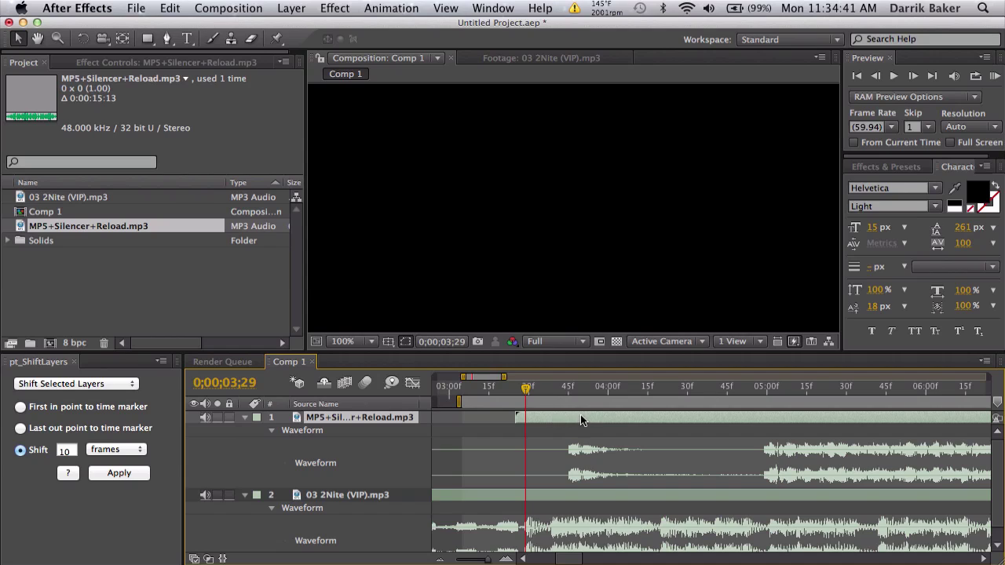
{"action": "left_click_drag", "start_coordinate": [580, 414], "coordinate": [531, 391]}
Step: Trim the gunshot layer to a single shot, from 0;00;03;29 to 0;00;04;21
{"action": "key", "text": "equal"}
{"action": "key", "text": "alt+bracketleft"}
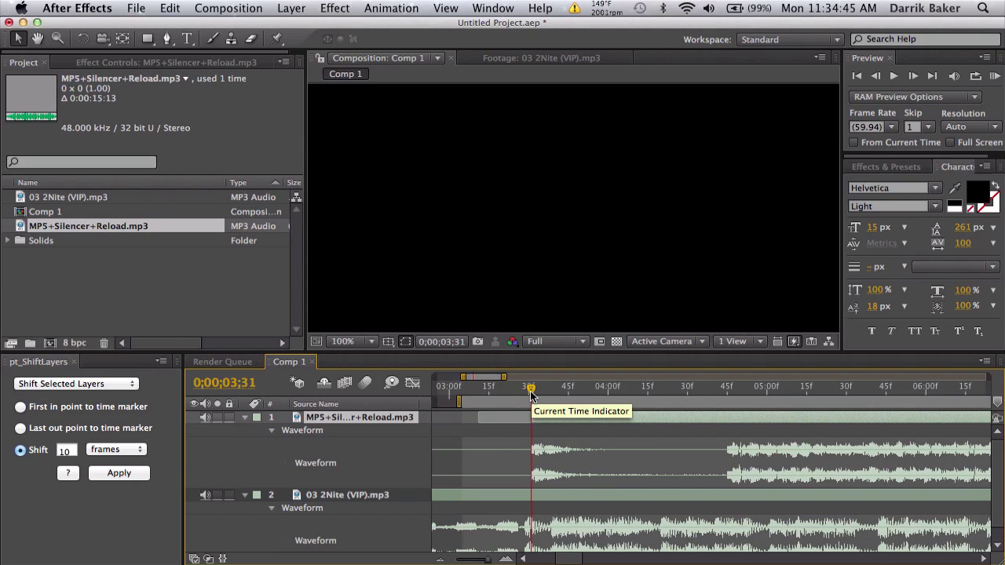
{"action": "left_click_drag", "start_coordinate": [659, 386], "coordinate": [664, 386]}
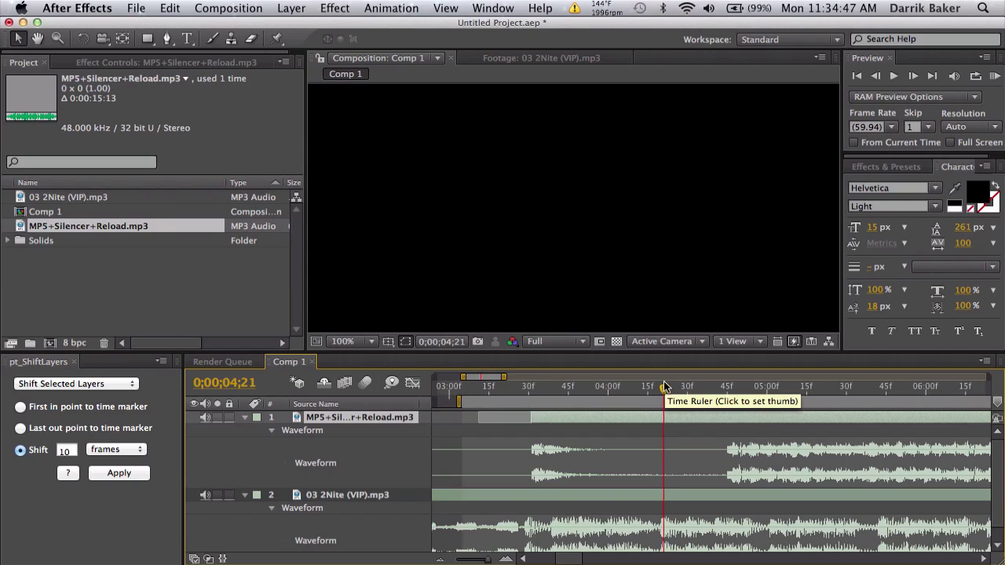
{"action": "key", "text": "alt+bracketright"}
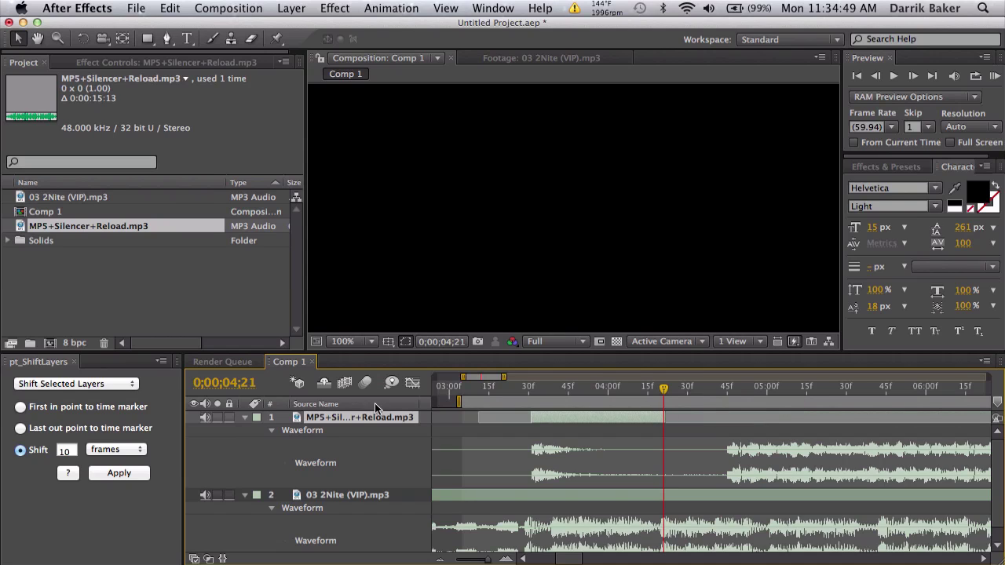
Step: Return the playhead to 0;00;03;29 and duplicate the trimmed gunshot layer into many copies
{"action": "scroll", "coordinate": [559, 430], "scroll_direction": "down", "scroll_amount": 1}
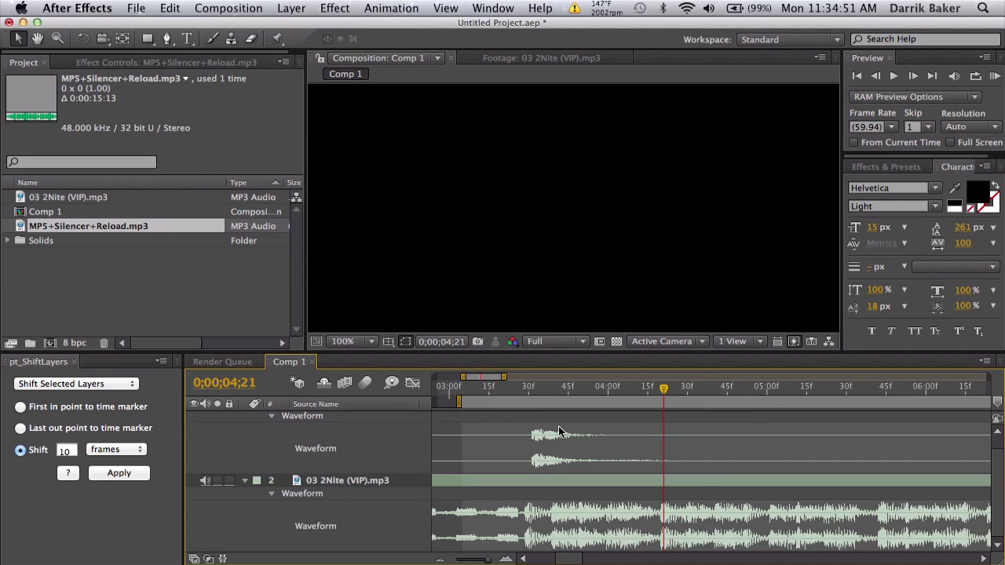
{"action": "left_click", "coordinate": [528, 395]}
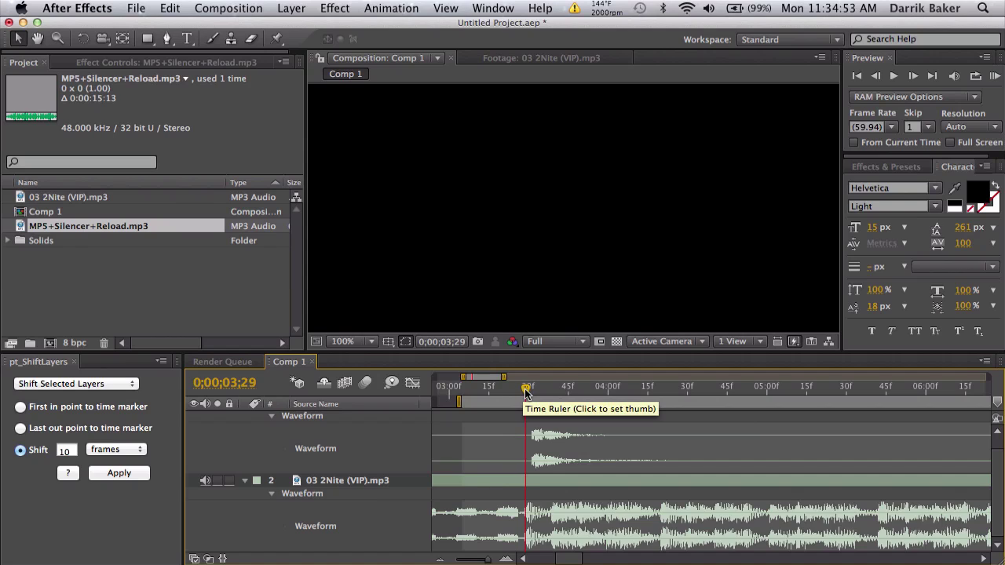
{"action": "scroll", "coordinate": [538, 449], "scroll_direction": "up", "scroll_amount": 1}
{"action": "left_click", "coordinate": [573, 420]}
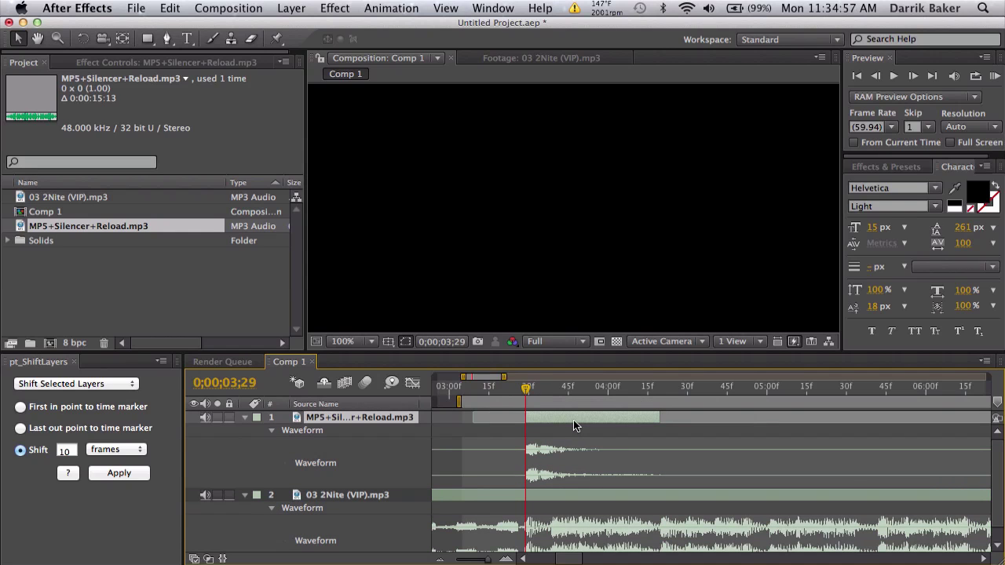
{"action": "key", "text": "super+d"}
{"action": "key", "text": "super+d"}
{"action": "key", "text": "super+d"}
{"action": "key", "text": "super+d"}
{"action": "key", "text": "super+d"}
{"action": "key", "text": "super+d"}
{"action": "key", "text": "super+d"}
{"action": "key", "text": "super+d"}
{"action": "key", "text": "super+d"}
{"action": "key", "text": "super+d"}
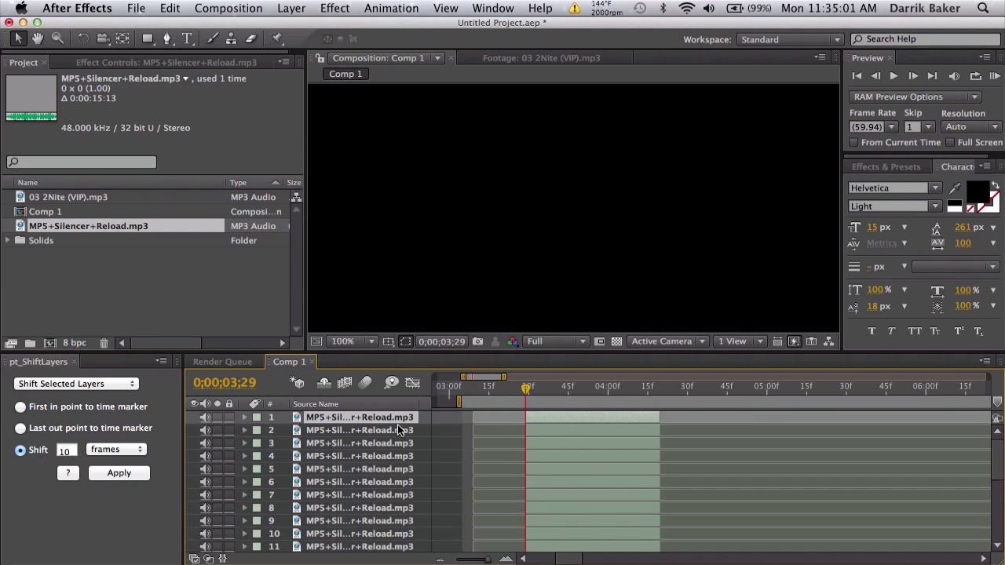
Step: Select all layers and set the pt_ShiftLayers operation to Stagger Selected Layers
{"action": "scroll", "coordinate": [337, 460], "scroll_direction": "down", "scroll_amount": 5}
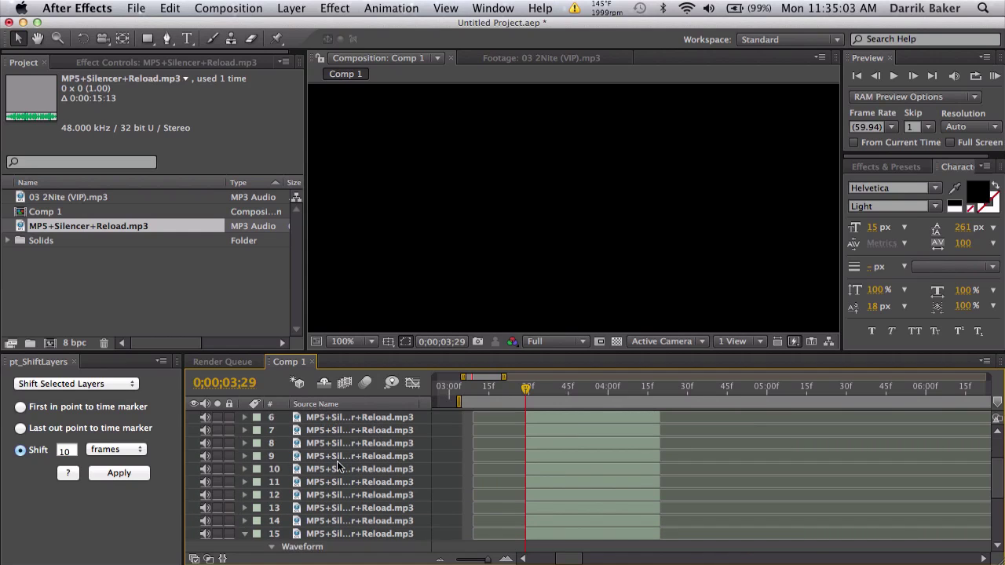
{"action": "key", "text": "super+a"}
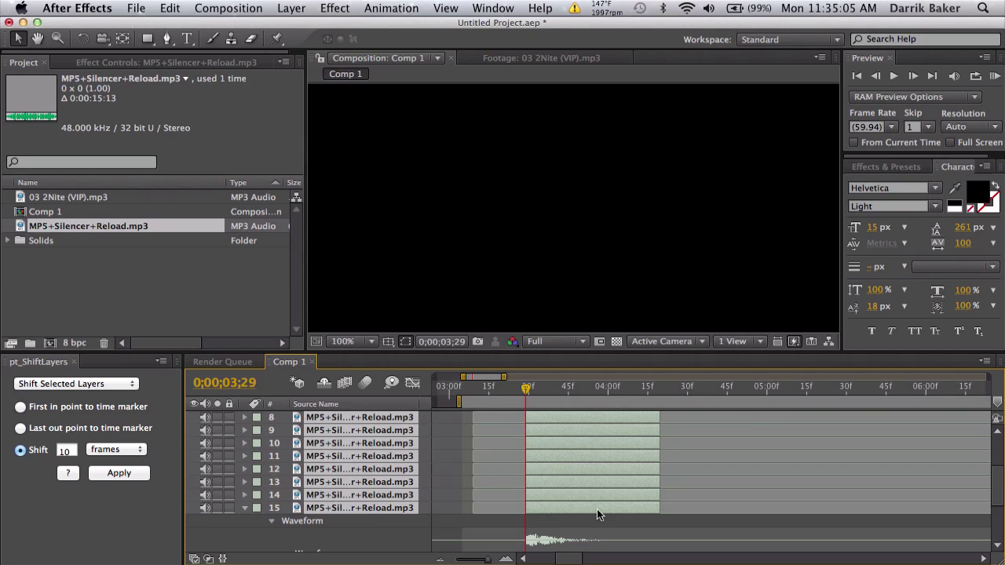
{"action": "scroll", "coordinate": [596, 509], "scroll_direction": "down", "scroll_amount": 3}
{"action": "scroll", "coordinate": [597, 508], "scroll_direction": "up", "scroll_amount": 5}
{"action": "scroll", "coordinate": [596, 510], "scroll_direction": "down", "scroll_amount": 3}
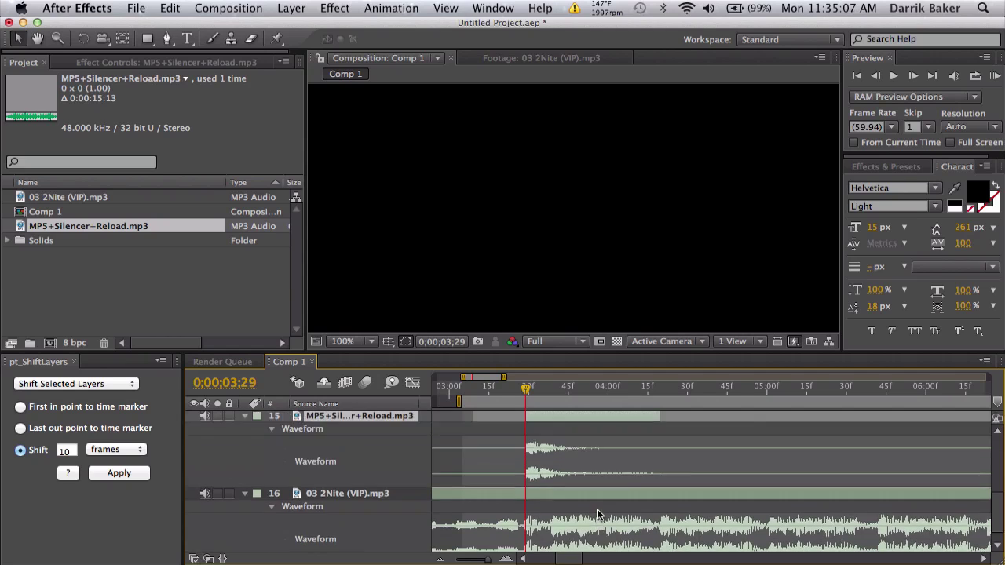
{"action": "scroll", "coordinate": [597, 510], "scroll_direction": "up", "scroll_amount": 8}
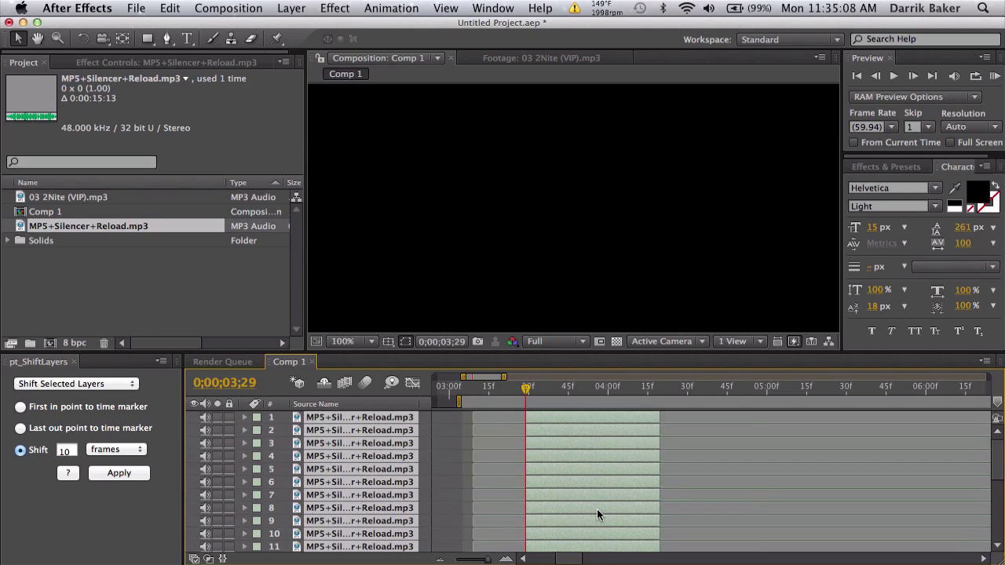
{"action": "left_click", "coordinate": [124, 386]}
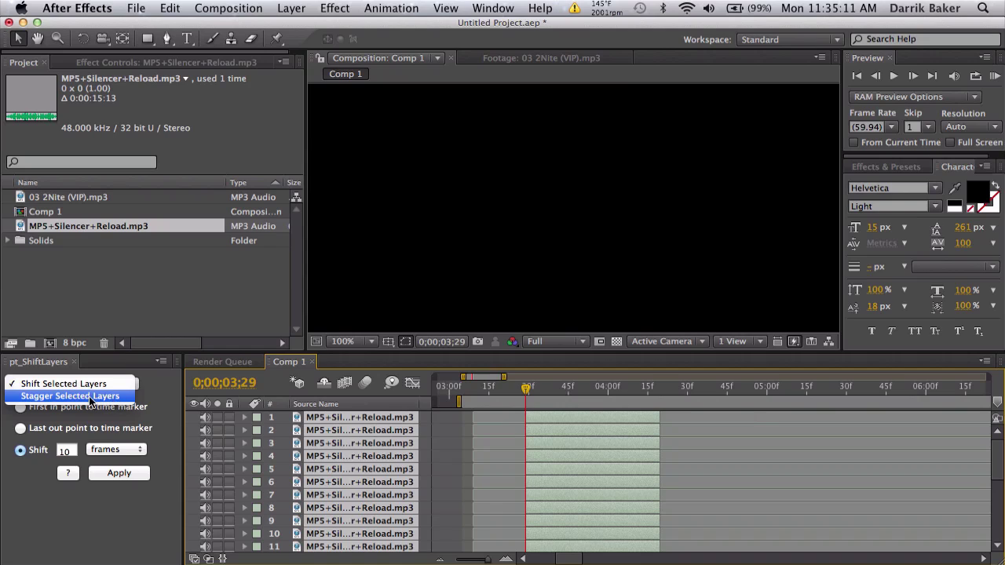
{"action": "left_click", "coordinate": [92, 396]}
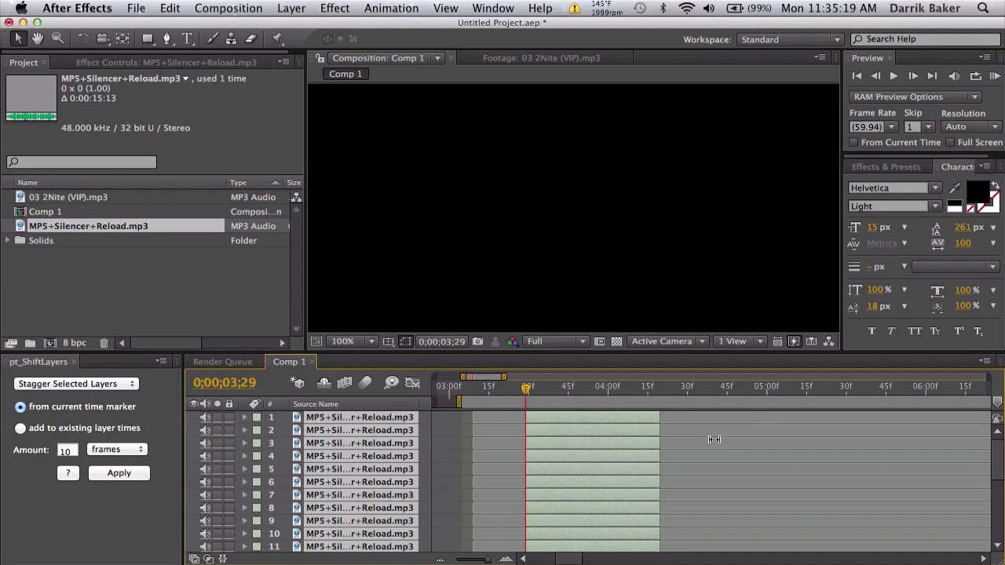
Step: Stagger the selected gunshot layers 10 frames apart
{"action": "key", "text": "l"}
{"action": "key", "text": "l"}
{"action": "scroll", "coordinate": [697, 457], "scroll_direction": "down", "scroll_amount": 10}
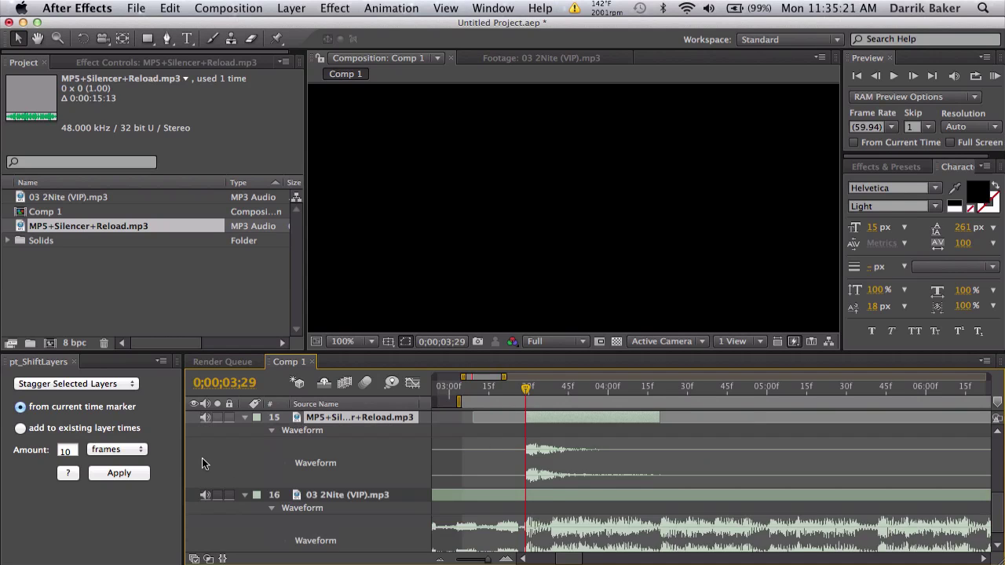
{"action": "key", "text": "ctrl+a"}
{"action": "left_click", "coordinate": [139, 472]}
Step: Change the pt_ShiftLayers stagger amount to 12 frames
{"action": "scroll", "coordinate": [778, 471], "scroll_direction": "up", "scroll_amount": 5}
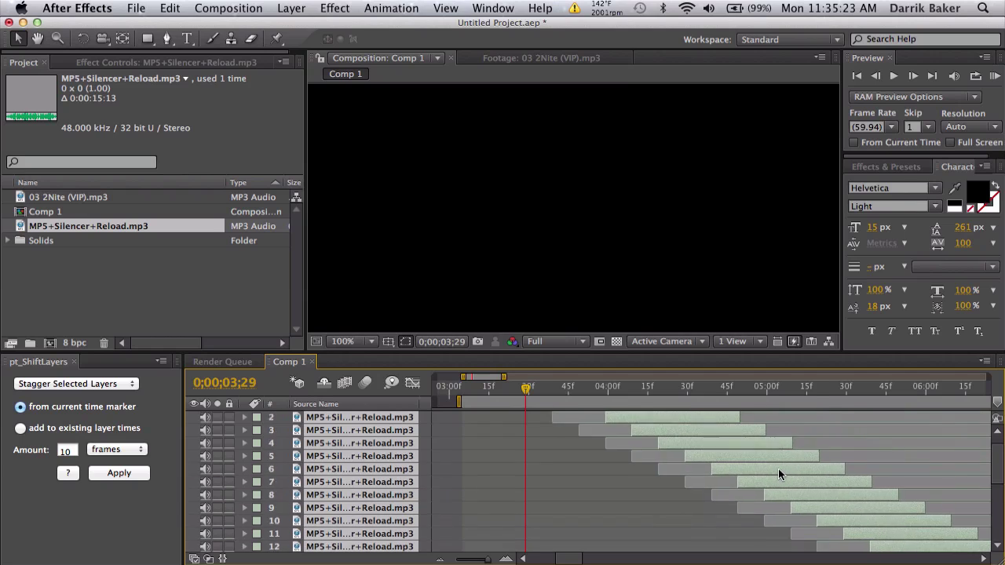
{"action": "scroll", "coordinate": [778, 468], "scroll_direction": "down", "scroll_amount": 5}
{"action": "scroll", "coordinate": [778, 469], "scroll_direction": "right", "scroll_amount": 2}
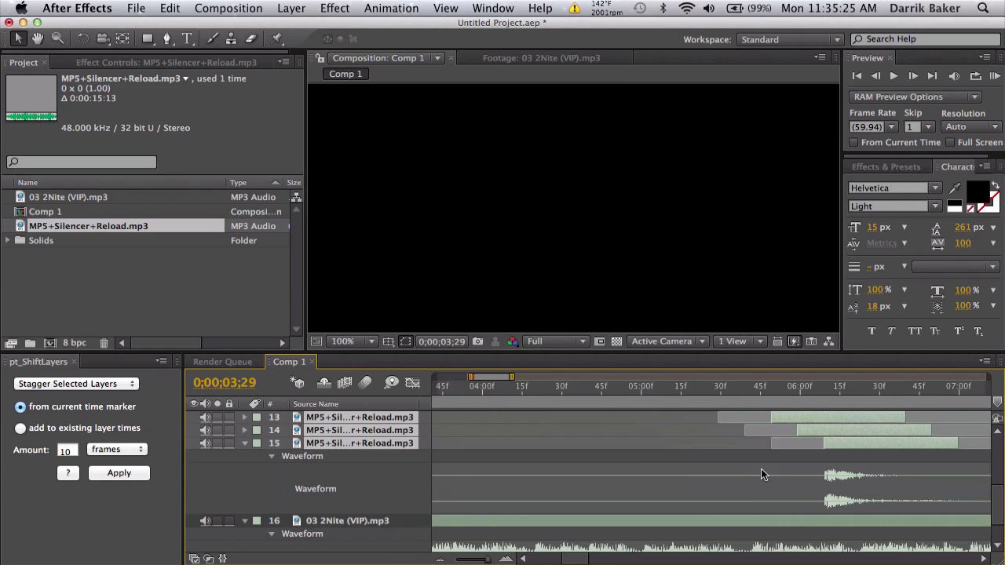
{"action": "double_click", "coordinate": [67, 452]}
{"action": "type", "text": "10"}
{"action": "type", "text": "2"}
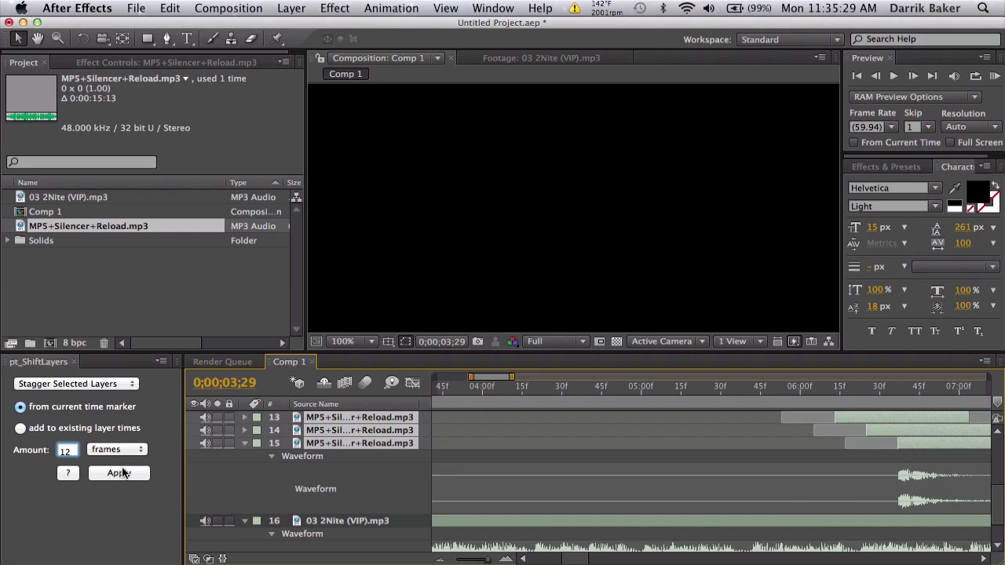
{"action": "scroll", "coordinate": [789, 500], "scroll_direction": "up", "scroll_amount": 1}
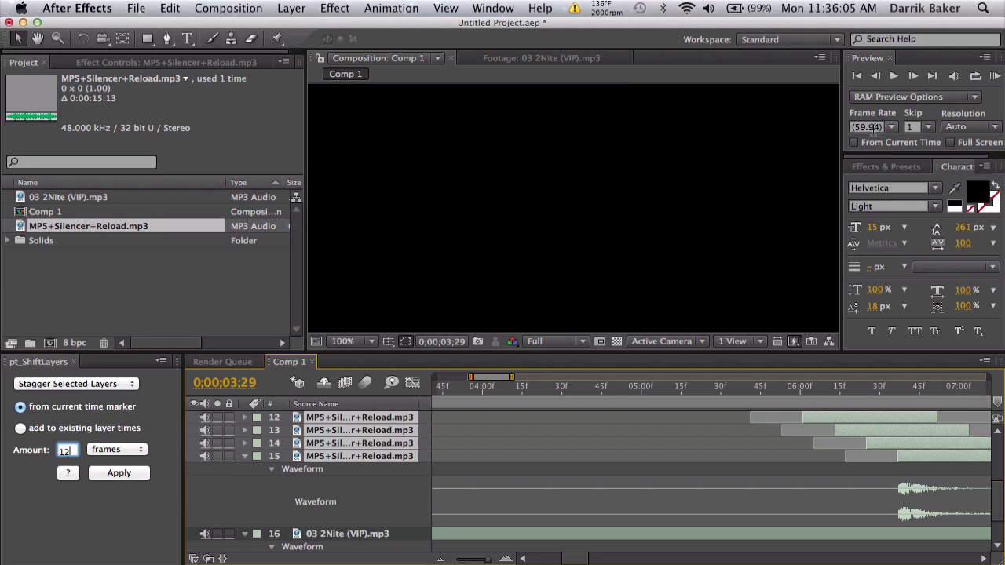
Step: Re-stagger the gunshot layers 20 frames apart, then 20.5 frames apart
{"action": "left_click", "coordinate": [74, 455]}
{"action": "type", "text": ".5"}
{"action": "key", "text": "BackSpace"}
{"action": "key", "text": "BackSpace"}
{"action": "left_click", "coordinate": [126, 473]}
{"action": "scroll", "coordinate": [775, 485], "scroll_direction": "right", "scroll_amount": 5}
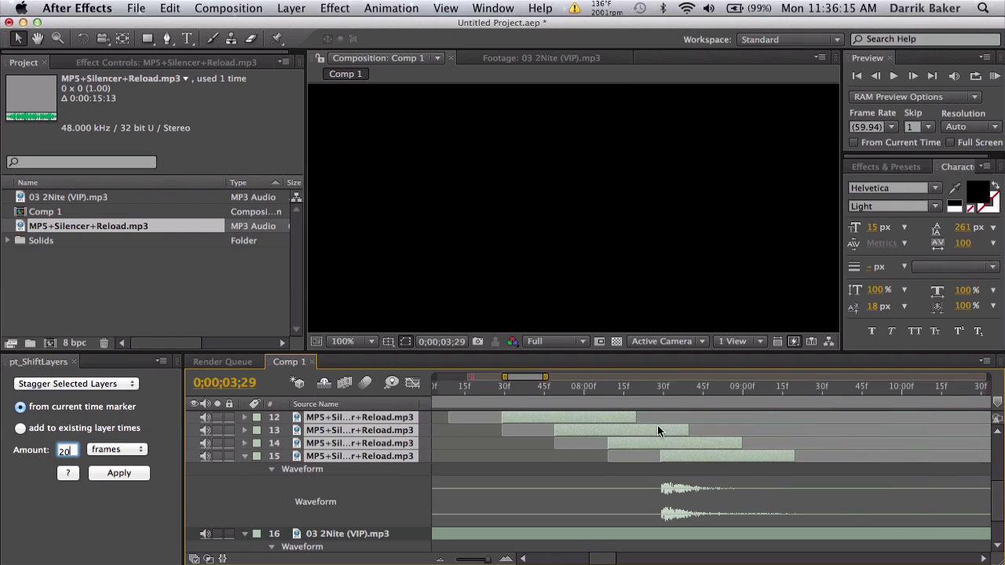
{"action": "type", "text": ".5"}
{"action": "left_click", "coordinate": [121, 473]}
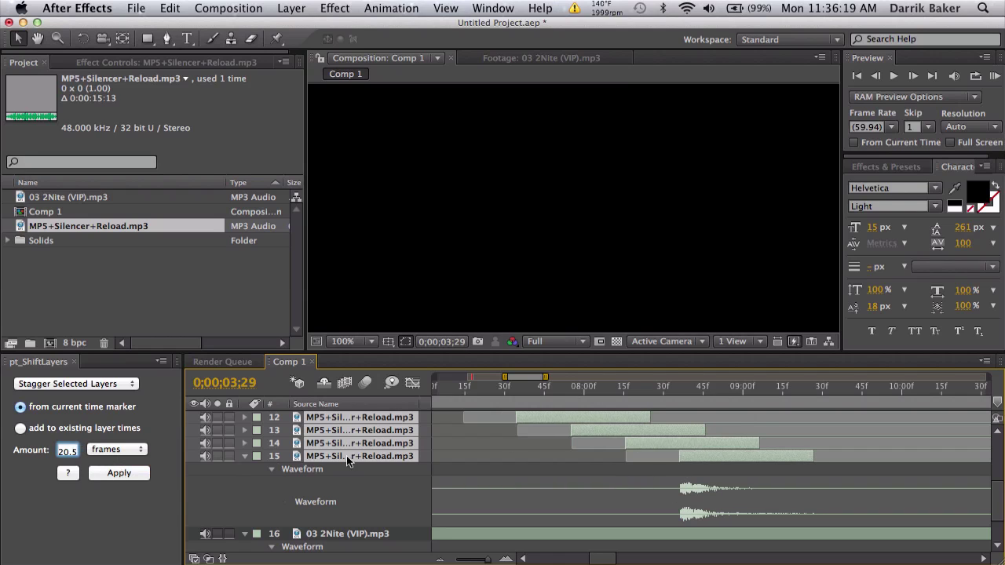
Step: Play a RAM preview of Comp 1 to hear the 20.5-frame spacing
{"action": "scroll", "coordinate": [662, 487], "scroll_direction": "left", "scroll_amount": 10}
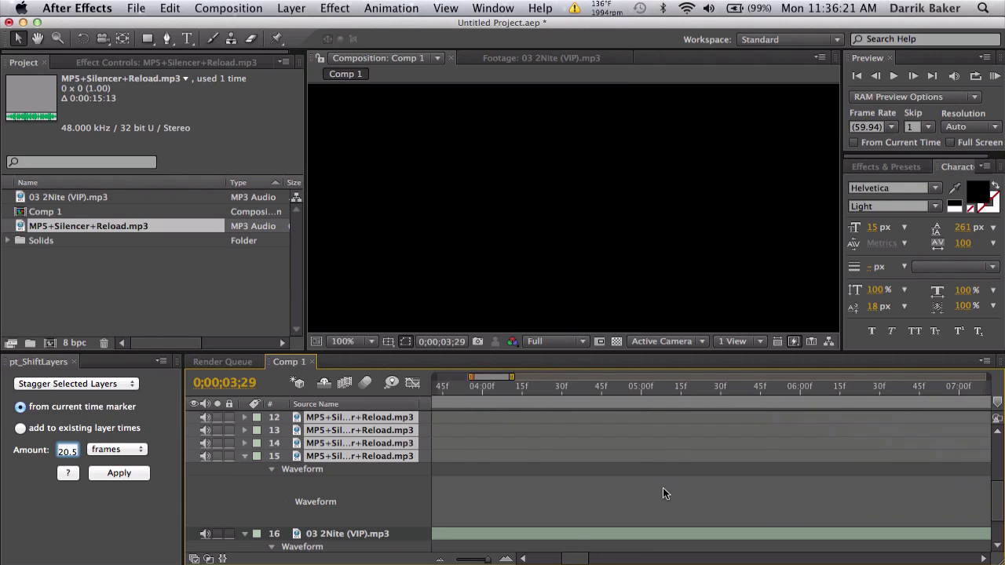
{"action": "scroll", "coordinate": [608, 492], "scroll_direction": "down", "scroll_amount": 6}
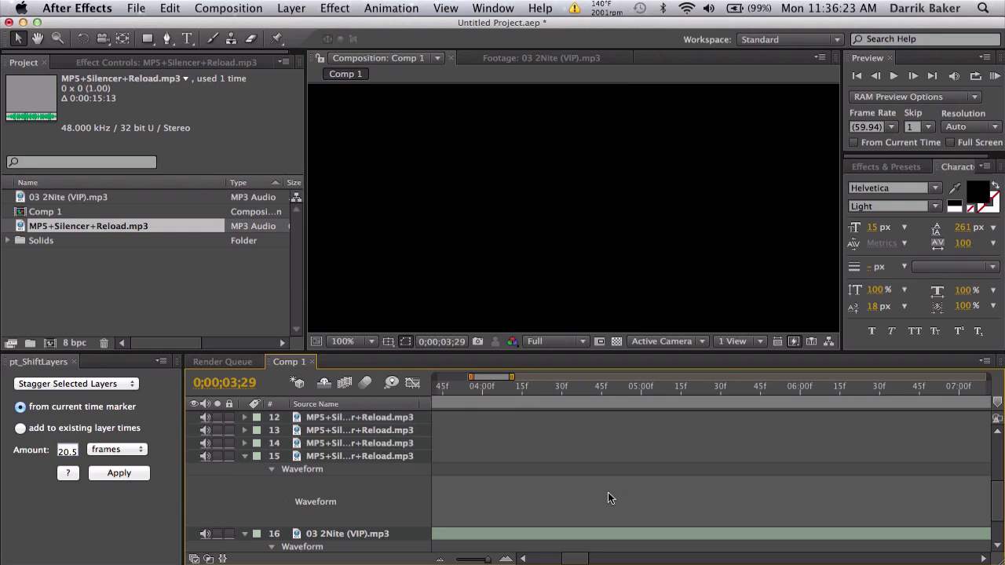
{"action": "scroll", "coordinate": [608, 492], "scroll_direction": "up", "scroll_amount": 5}
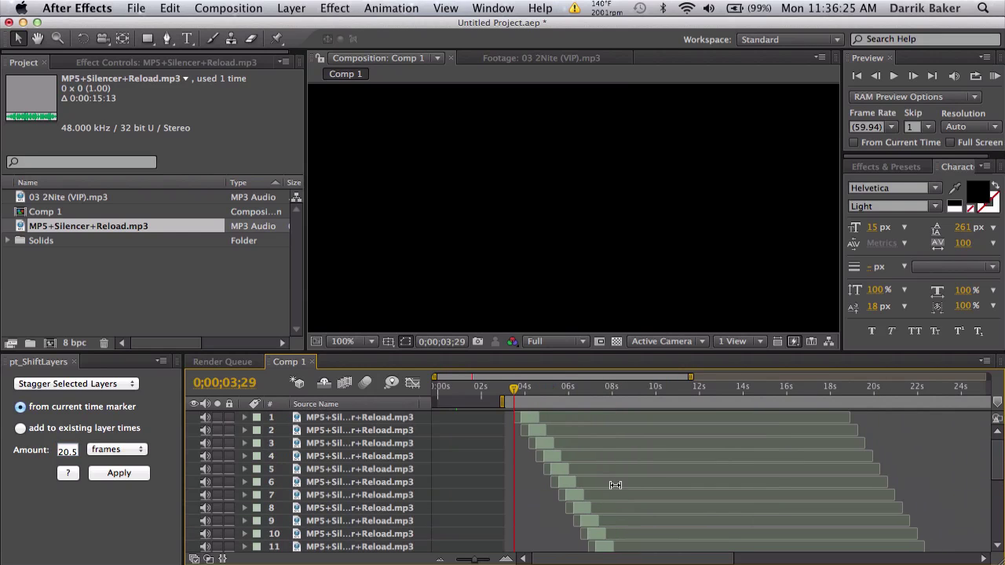
{"action": "left_click", "coordinate": [995, 76]}
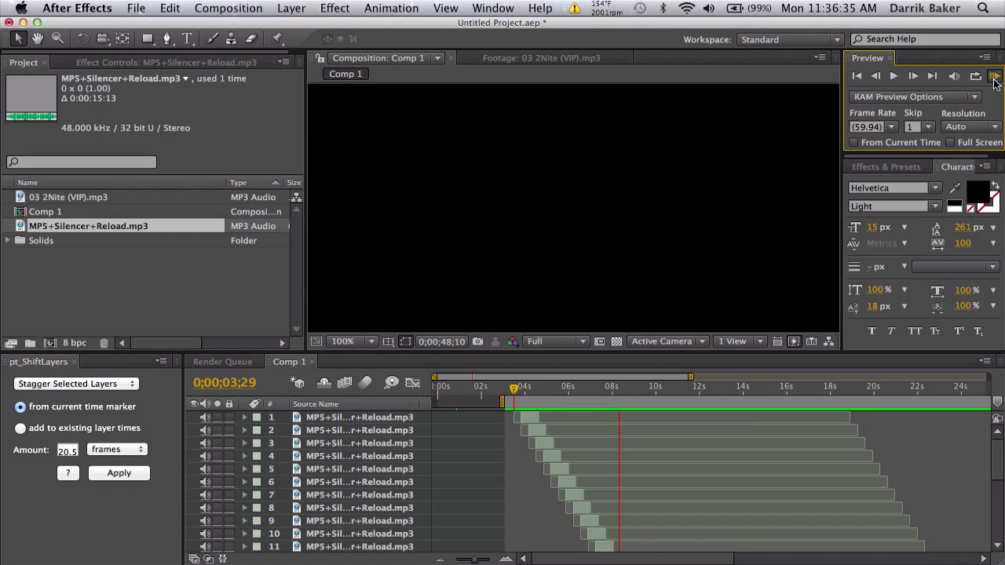
Step: Stop the preview, select the gunshot layers, and undo the last stagger
{"action": "left_click", "coordinate": [995, 78]}
{"action": "key", "text": "="}
{"action": "key", "text": "="}
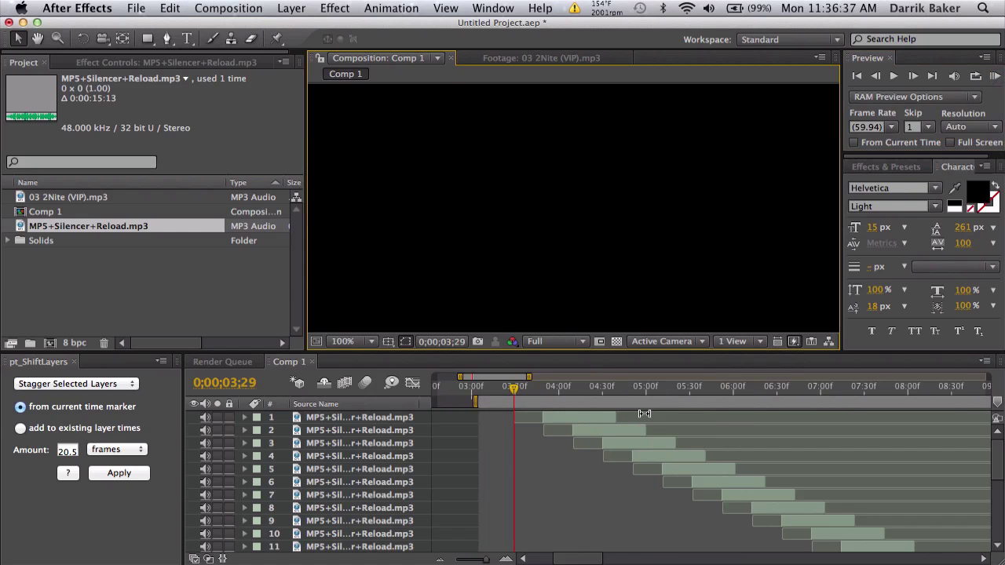
{"action": "left_click", "coordinate": [603, 417]}
{"action": "scroll", "coordinate": [699, 491], "scroll_direction": "down", "scroll_amount": 5}
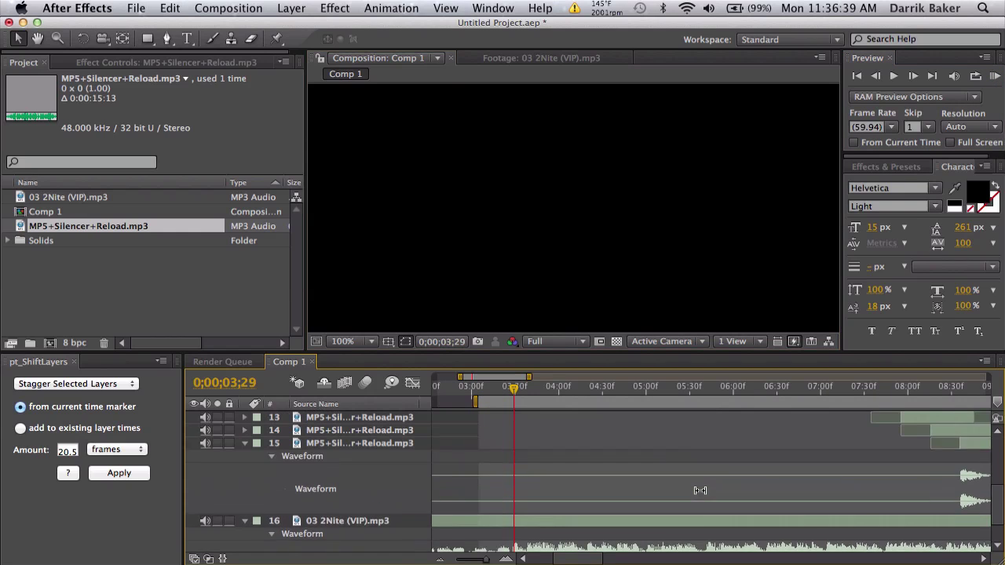
{"action": "scroll", "coordinate": [919, 488], "scroll_direction": "up", "scroll_amount": 3}
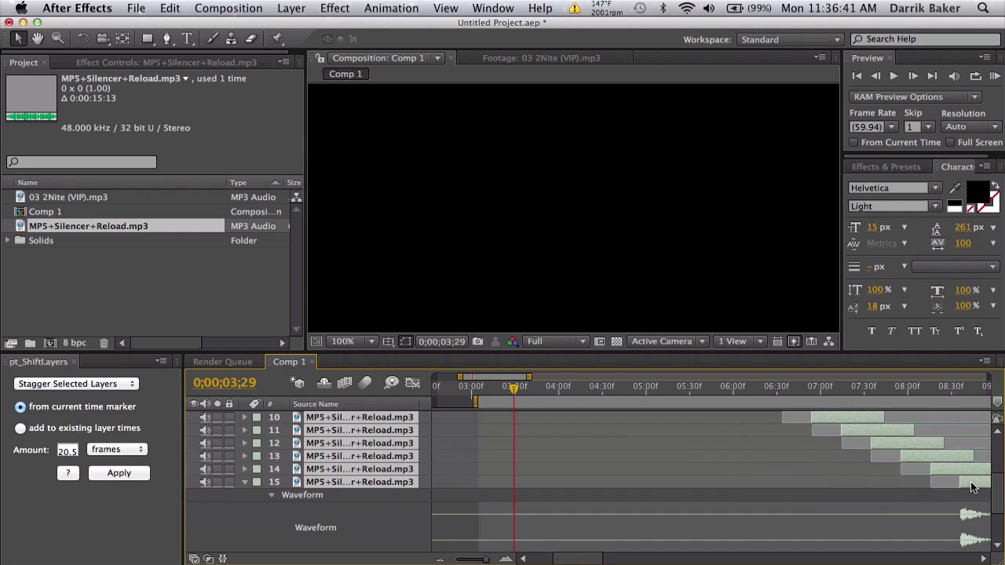
{"action": "key", "text": "super+z"}
{"action": "scroll", "coordinate": [903, 471], "scroll_direction": "down", "scroll_amount": 3}
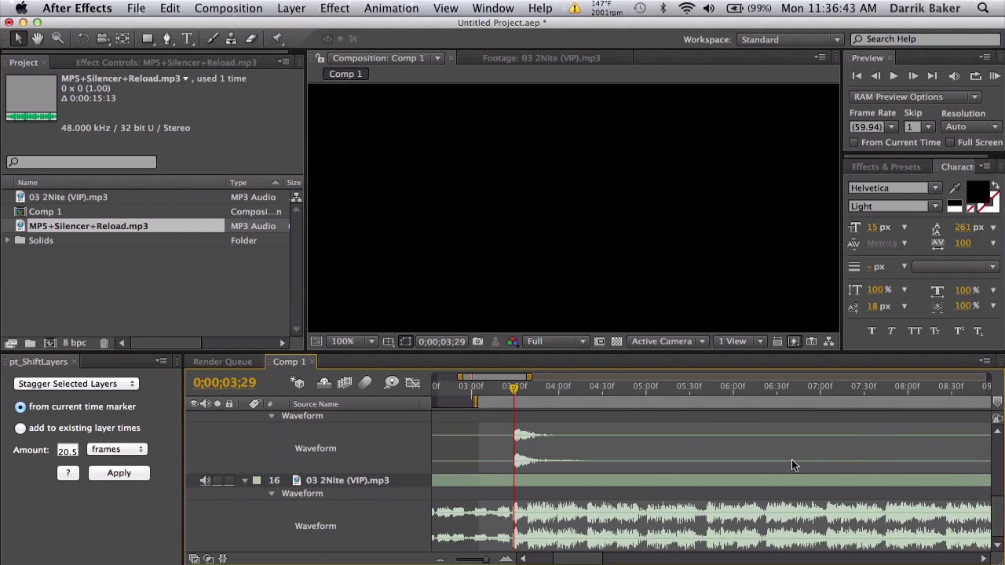
{"action": "scroll", "coordinate": [791, 460], "scroll_direction": "up", "scroll_amount": 4}
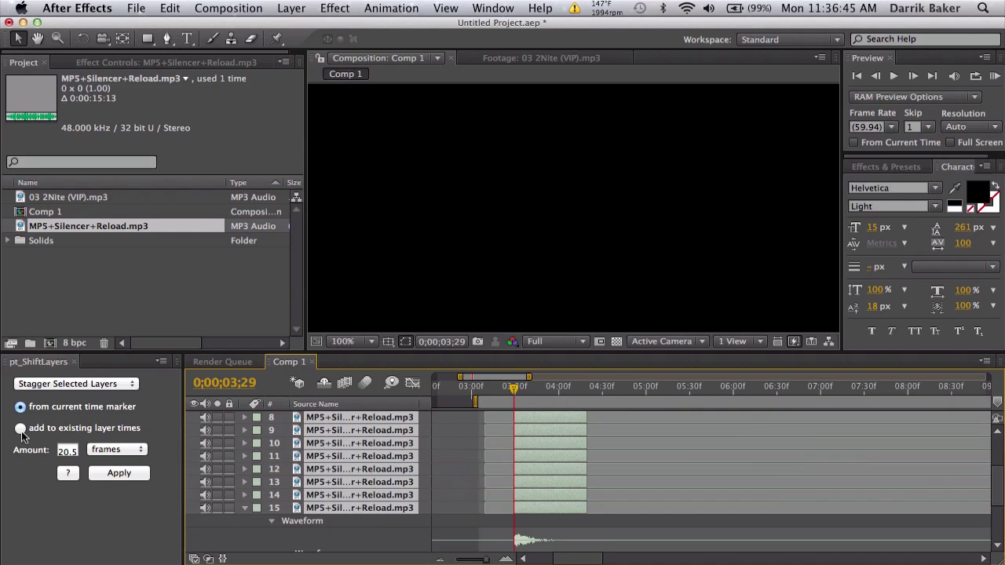
Step: Re-stagger the layers with a 10.25-frame amount and preview them against the song
{"action": "left_click", "coordinate": [76, 452]}
{"action": "type", "text": "0.25"}
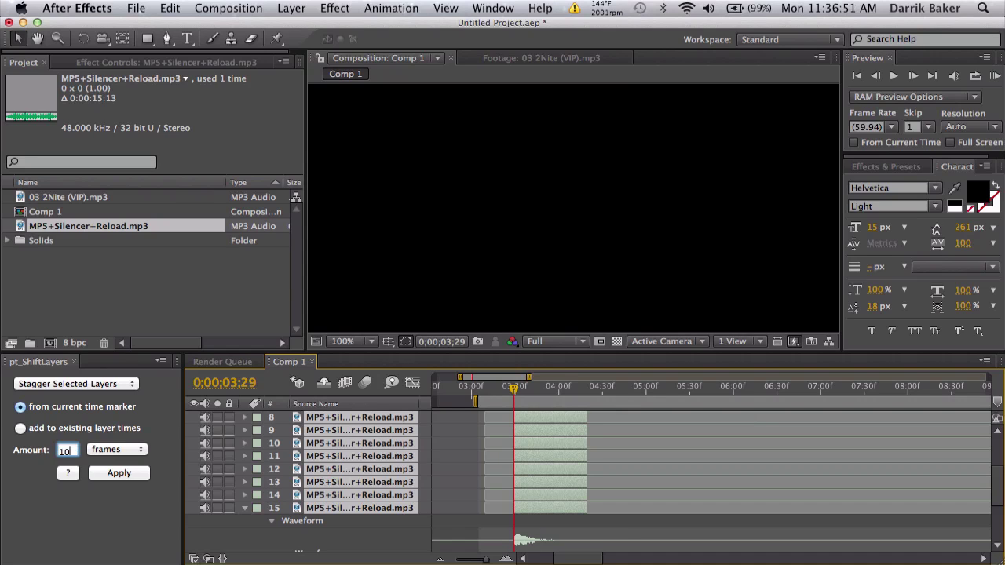
{"action": "left_click", "coordinate": [110, 473]}
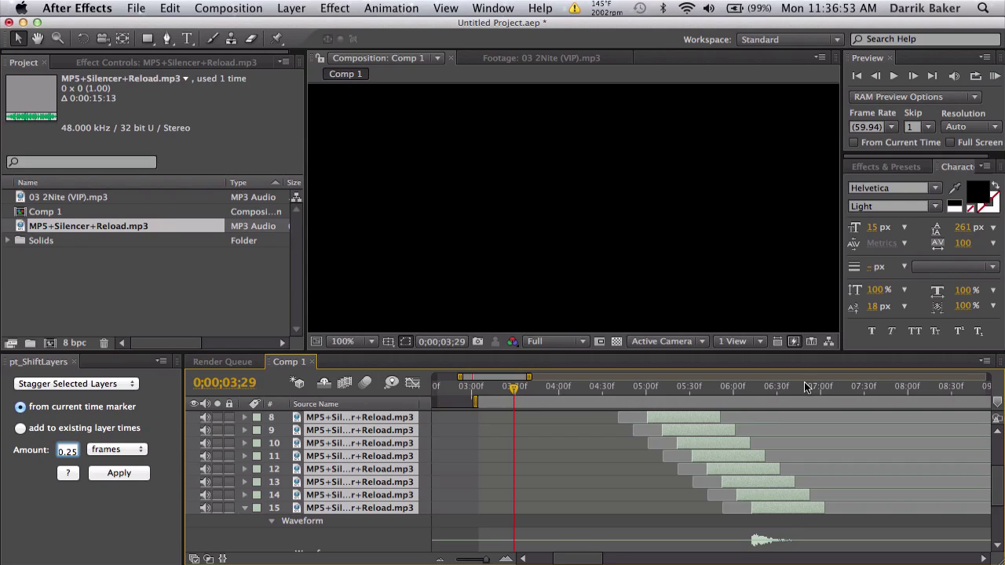
{"action": "left_click", "coordinate": [994, 76]}
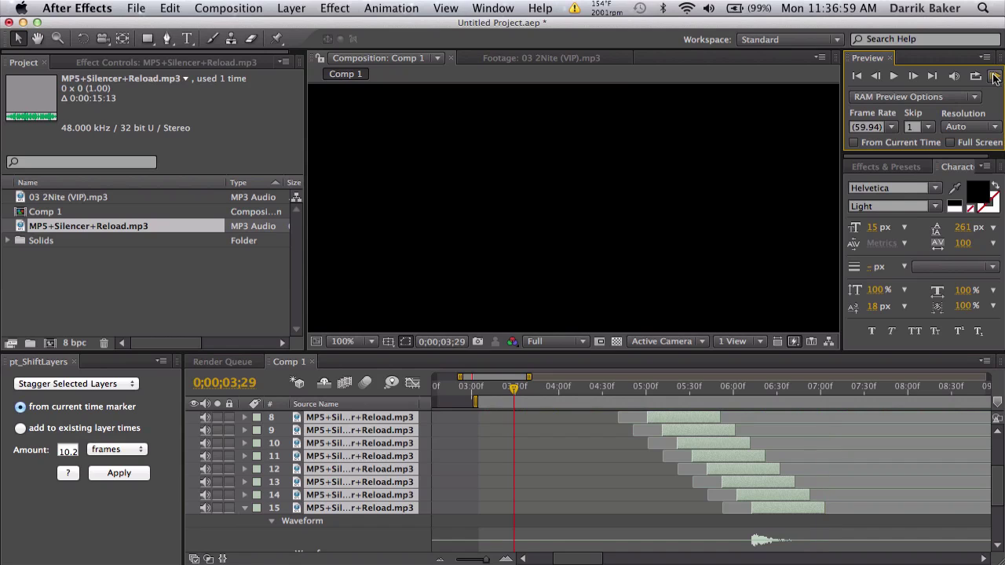
{"action": "left_click", "coordinate": [551, 479]}
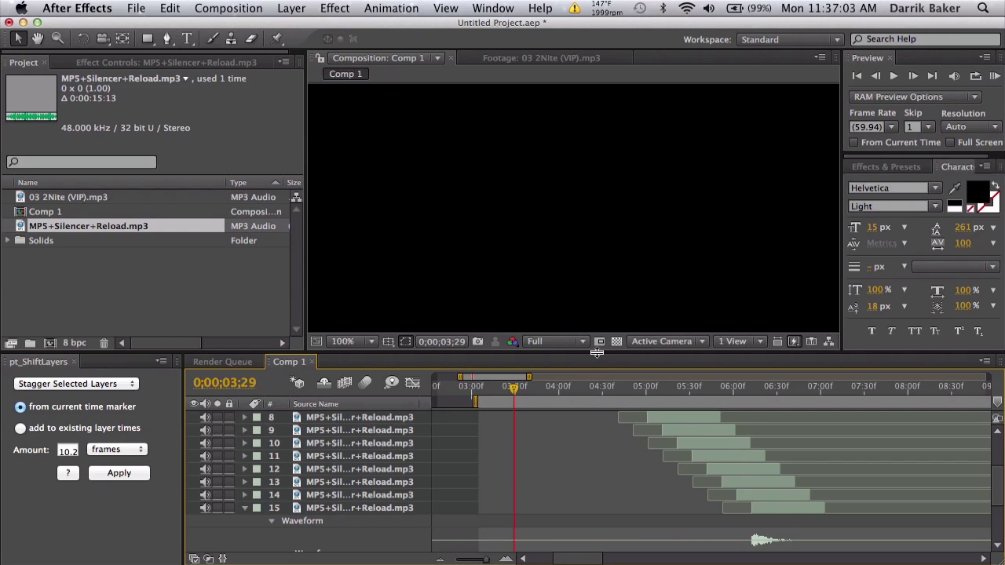
Step: Enlarge the timeline, collapse layer 15's waveform, scrub to 0;00;04;14, and select layer 1
{"action": "left_click_drag", "start_coordinate": [592, 351], "coordinate": [526, 284]}
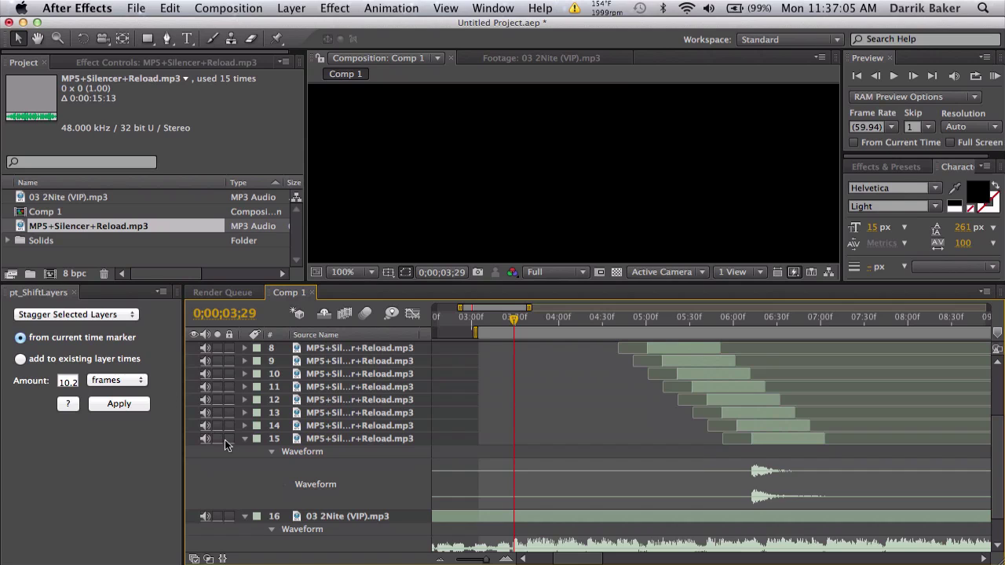
{"action": "left_click", "coordinate": [254, 439]}
{"action": "scroll", "coordinate": [408, 467], "scroll_direction": "up", "scroll_amount": 4}
{"action": "scroll", "coordinate": [408, 464], "scroll_direction": "up", "scroll_amount": 2}
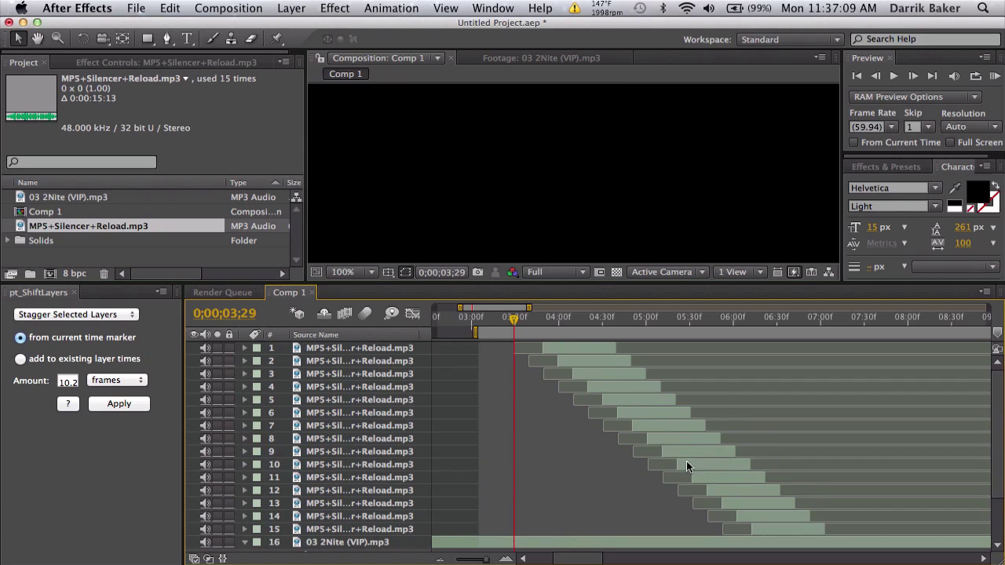
{"action": "scroll", "coordinate": [382, 455], "scroll_direction": "down", "scroll_amount": 5}
{"action": "scroll", "coordinate": [381, 451], "scroll_direction": "up", "scroll_amount": 5}
{"action": "scroll", "coordinate": [381, 451], "scroll_direction": "down", "scroll_amount": 5}
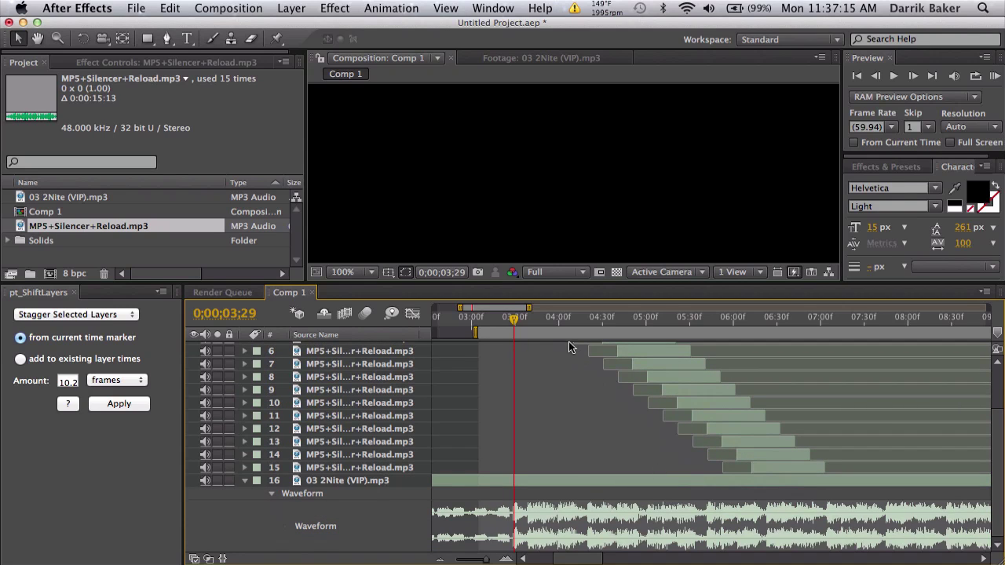
{"action": "mouse_move", "coordinate": [559, 317]}
{"action": "left_mouse_down"}
{"action": "mouse_move", "coordinate": [628, 318]}
{"action": "mouse_move", "coordinate": [579, 317]}
{"action": "left_mouse_up"}
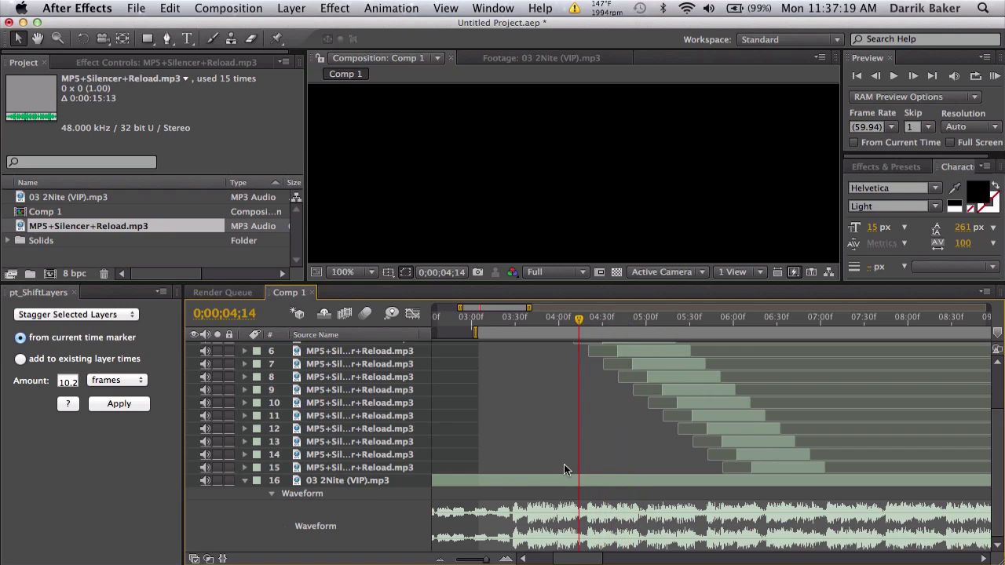
{"action": "scroll", "coordinate": [564, 471], "scroll_direction": "up", "scroll_amount": 3}
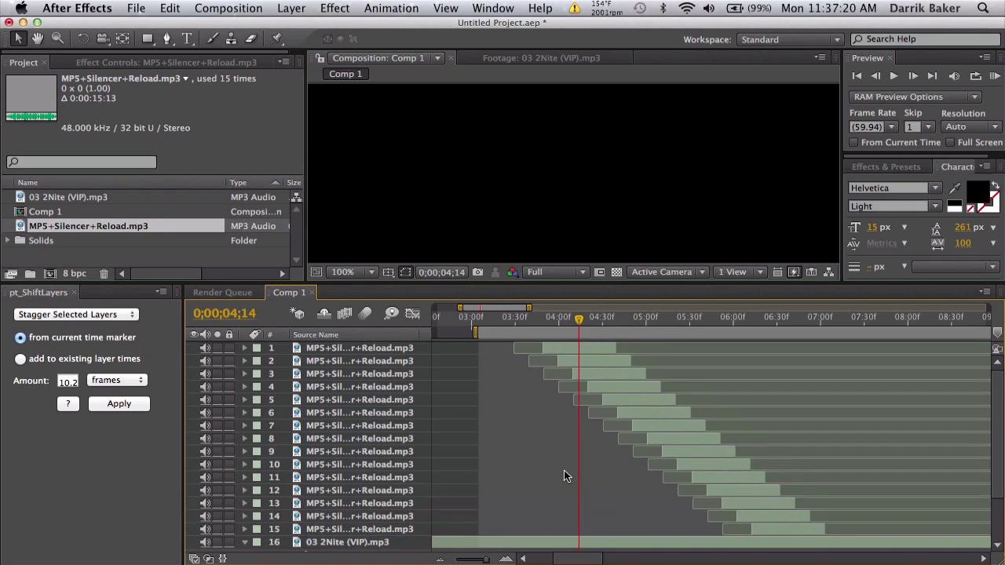
{"action": "left_click", "coordinate": [370, 348]}
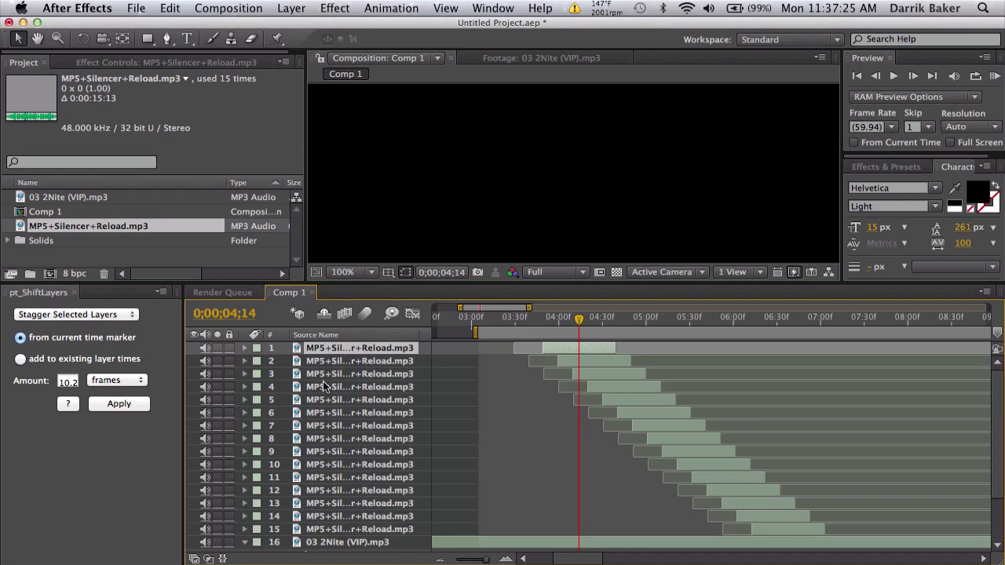
Step: Switch to the desktop with Chrome and bring the pt_ShiftLayers page forward
{"action": "key", "text": "ctrl+Left"}
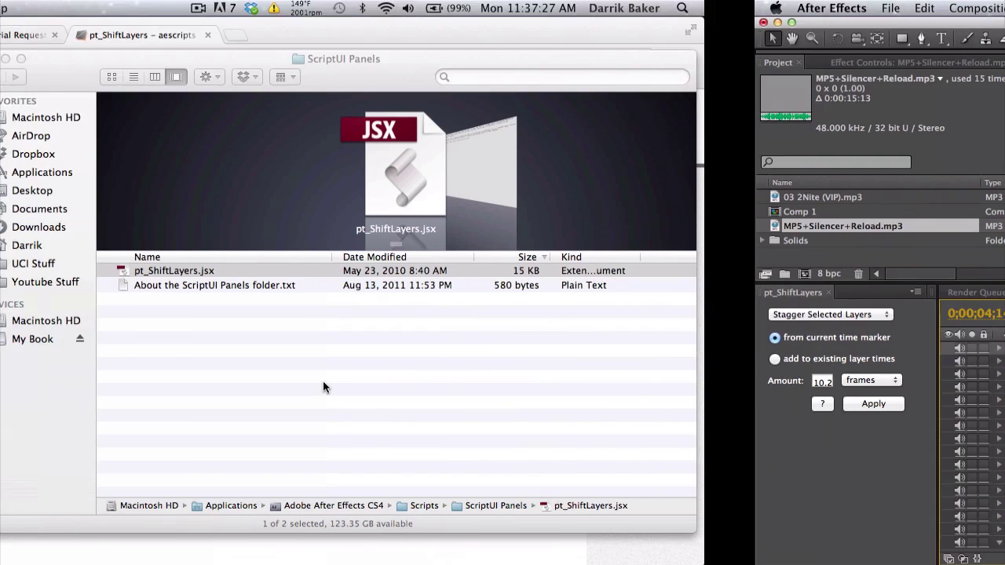
{"action": "left_click", "coordinate": [6, 338]}
{"action": "scroll", "coordinate": [112, 292], "scroll_direction": "up", "scroll_amount": 3}
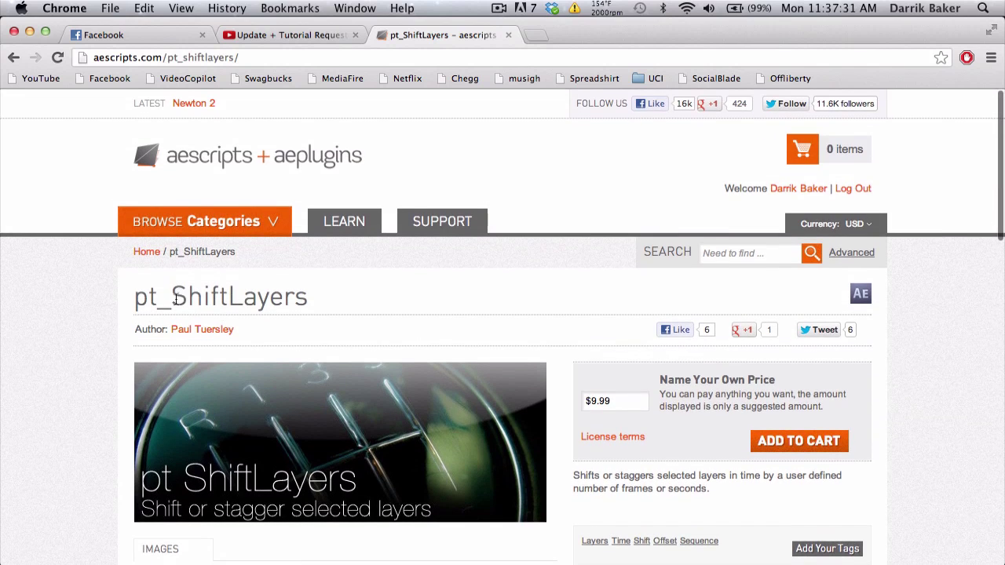
Step: Highlight ShiftLayers in the page title, scroll the aescripts.com page, then switch back to After Effects
{"action": "left_click_drag", "start_coordinate": [172, 299], "coordinate": [301, 299]}
{"action": "left_click", "coordinate": [334, 301]}
{"action": "scroll", "coordinate": [334, 301], "scroll_direction": "down", "scroll_amount": 5}
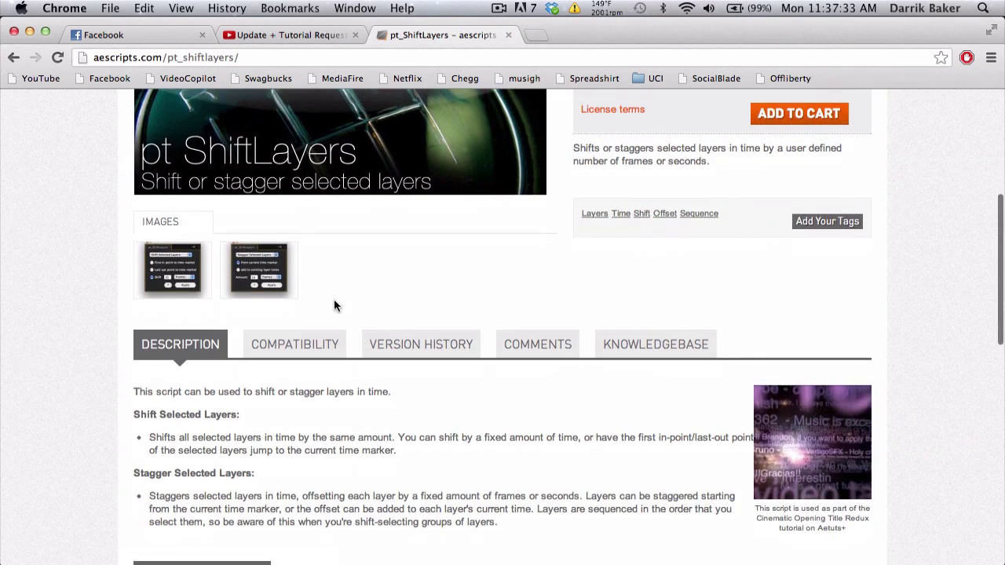
{"action": "scroll", "coordinate": [334, 300], "scroll_direction": "down", "scroll_amount": 3}
{"action": "scroll", "coordinate": [334, 301], "scroll_direction": "up", "scroll_amount": 2}
{"action": "scroll", "coordinate": [333, 306], "scroll_direction": "up", "scroll_amount": 6}
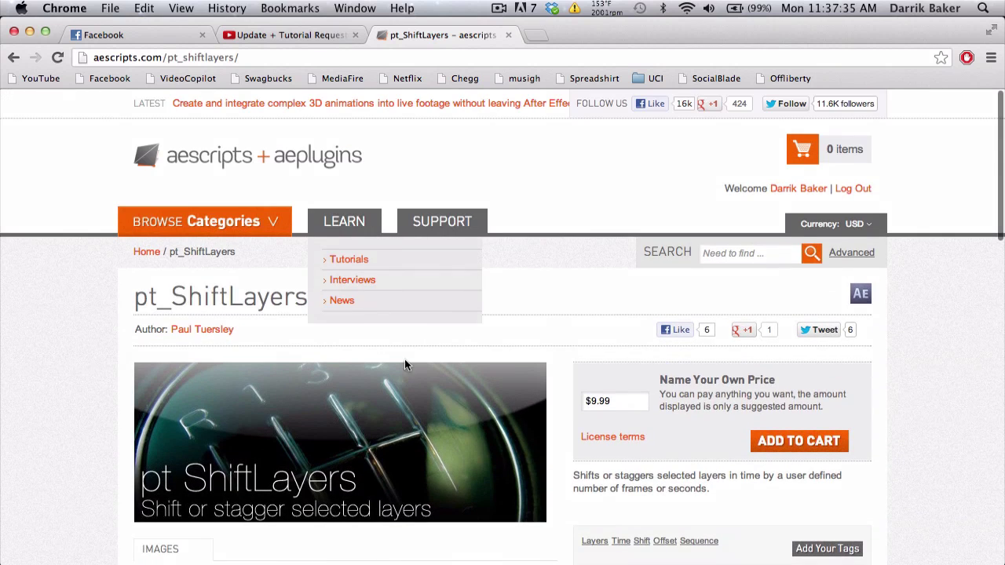
{"action": "scroll", "coordinate": [383, 352], "scroll_direction": "down", "scroll_amount": 2}
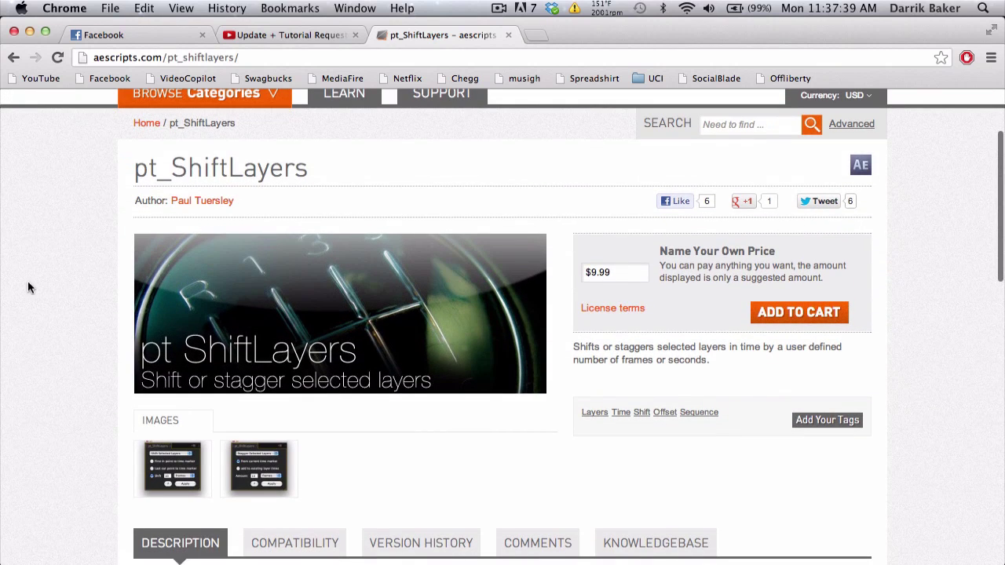
{"action": "scroll", "coordinate": [28, 282], "scroll_direction": "down", "scroll_amount": 1}
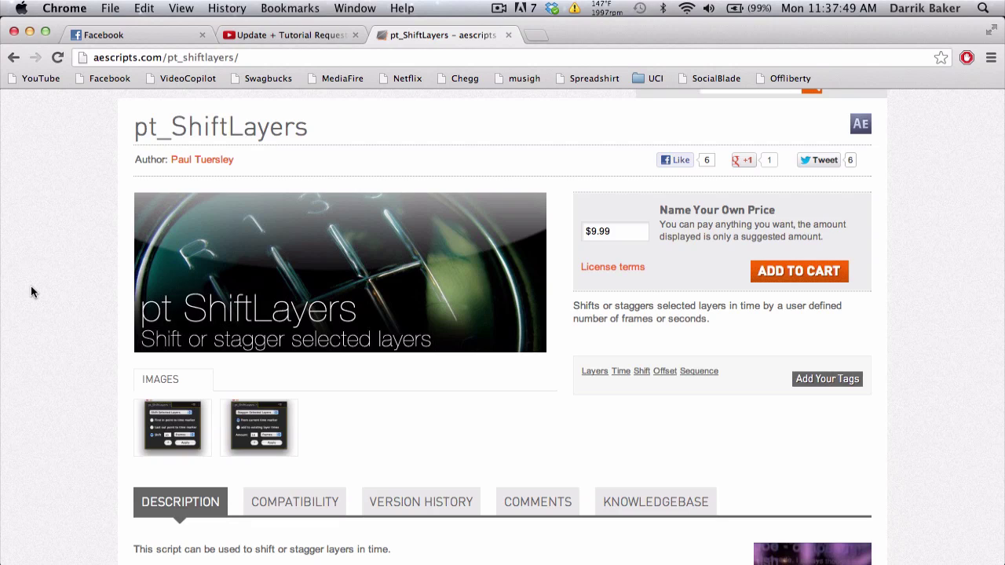
{"action": "key", "text": "ctrl+Right"}
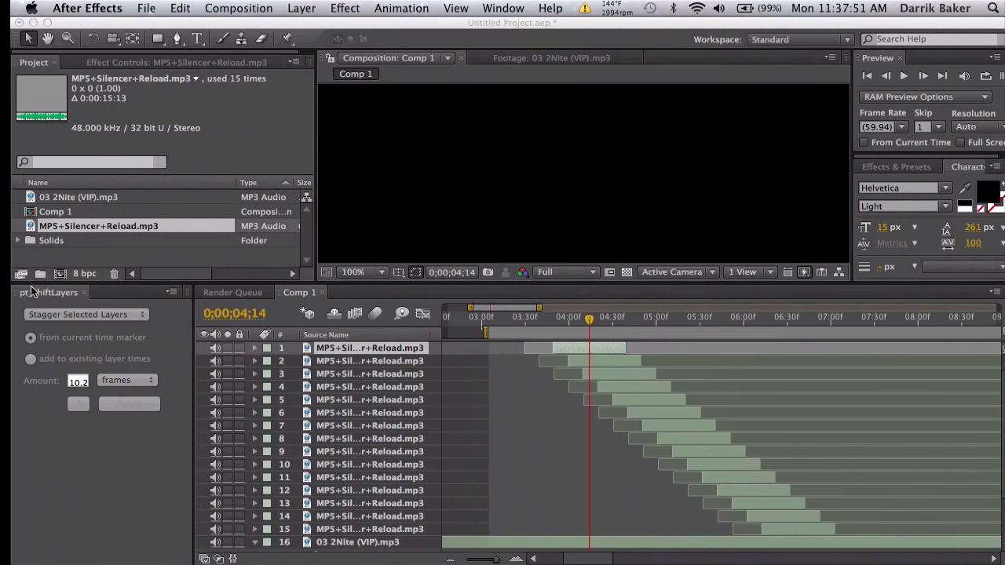
{"action": "scroll", "coordinate": [577, 450], "scroll_direction": "left", "scroll_amount": 2}
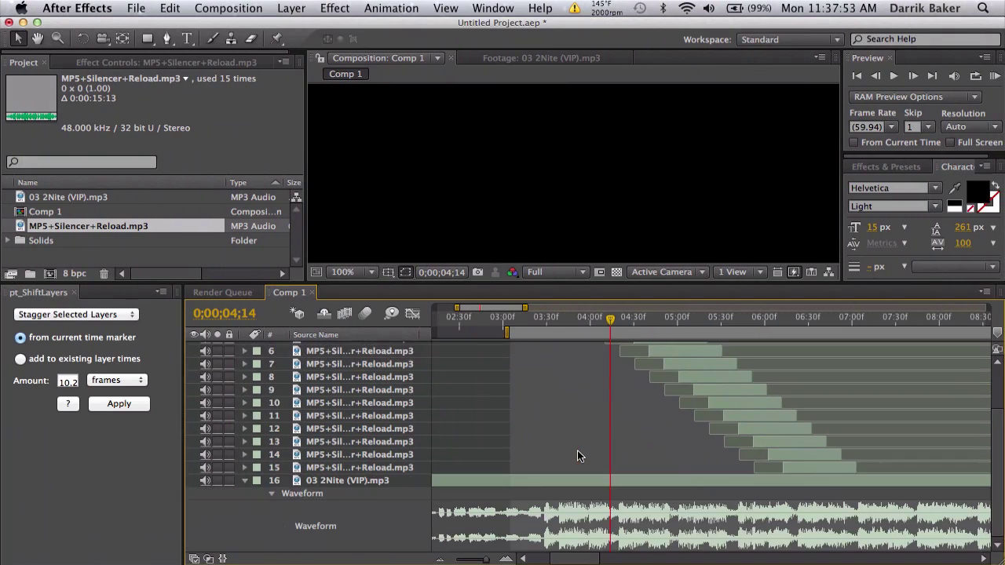